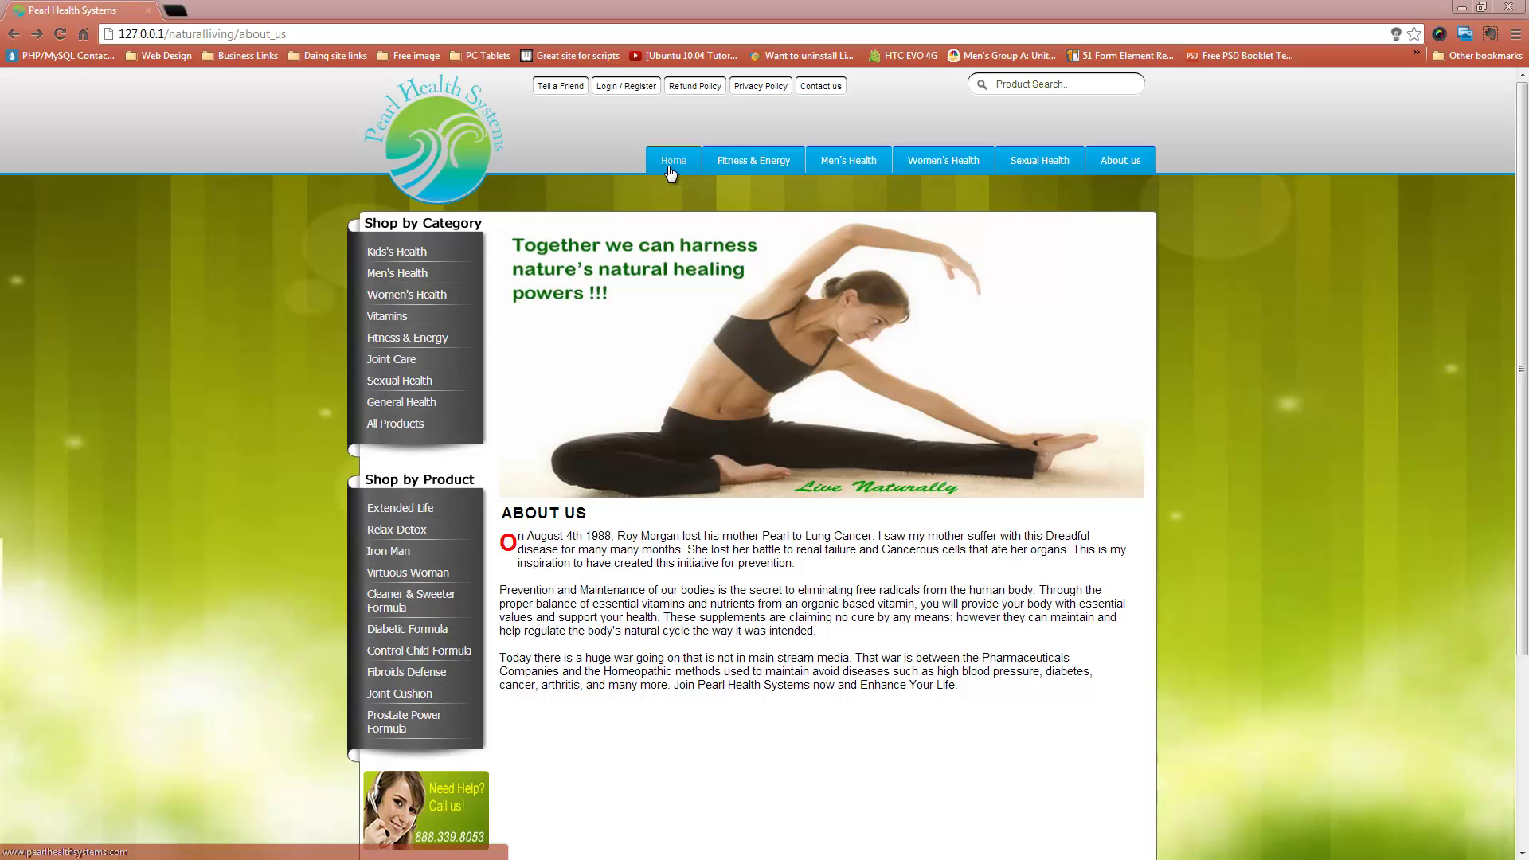
click(668, 174)
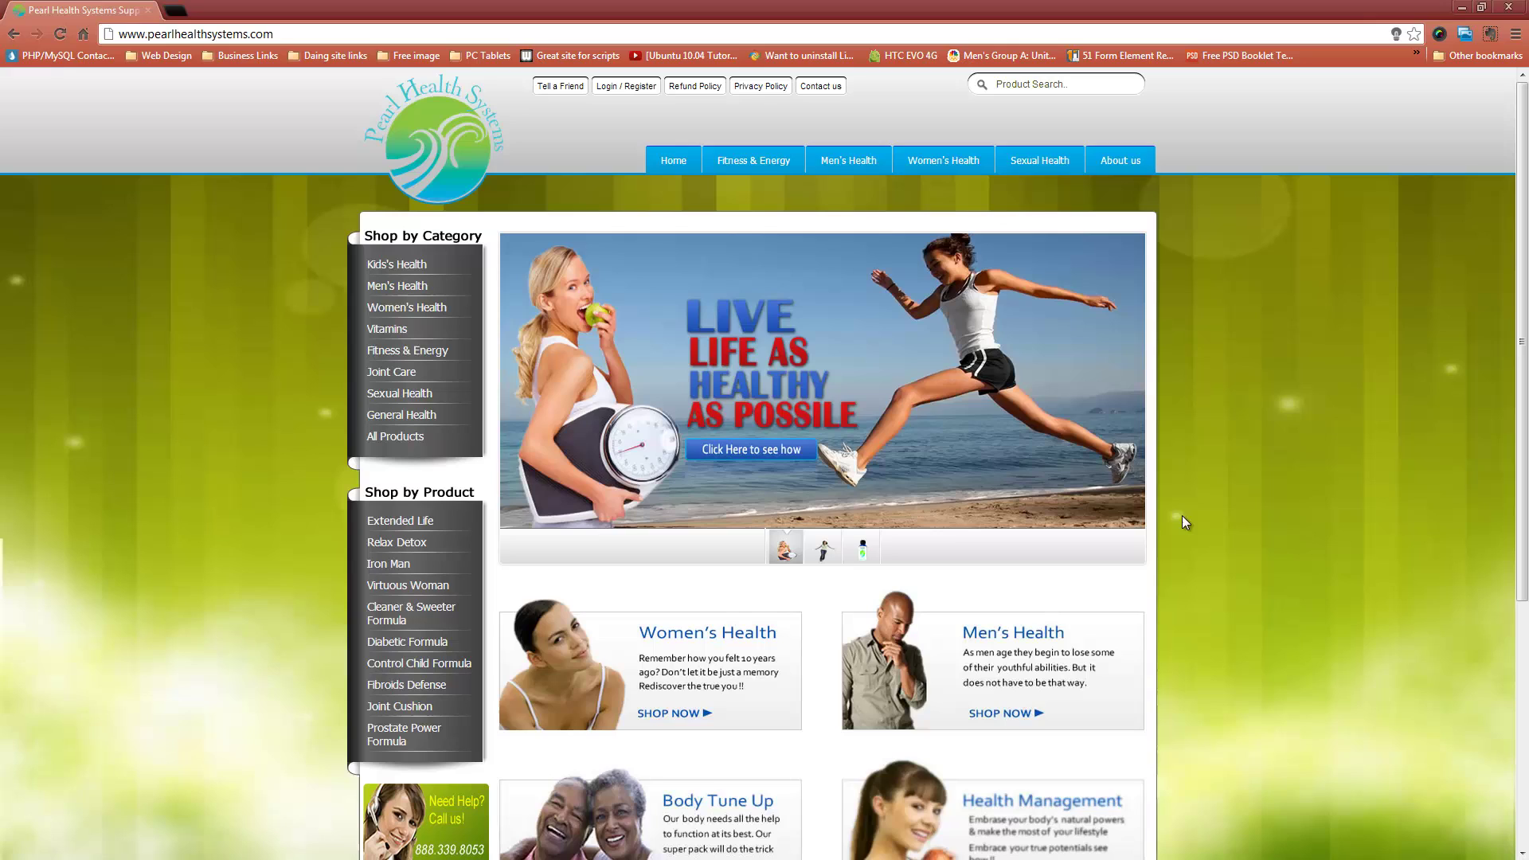
click(312, 38)
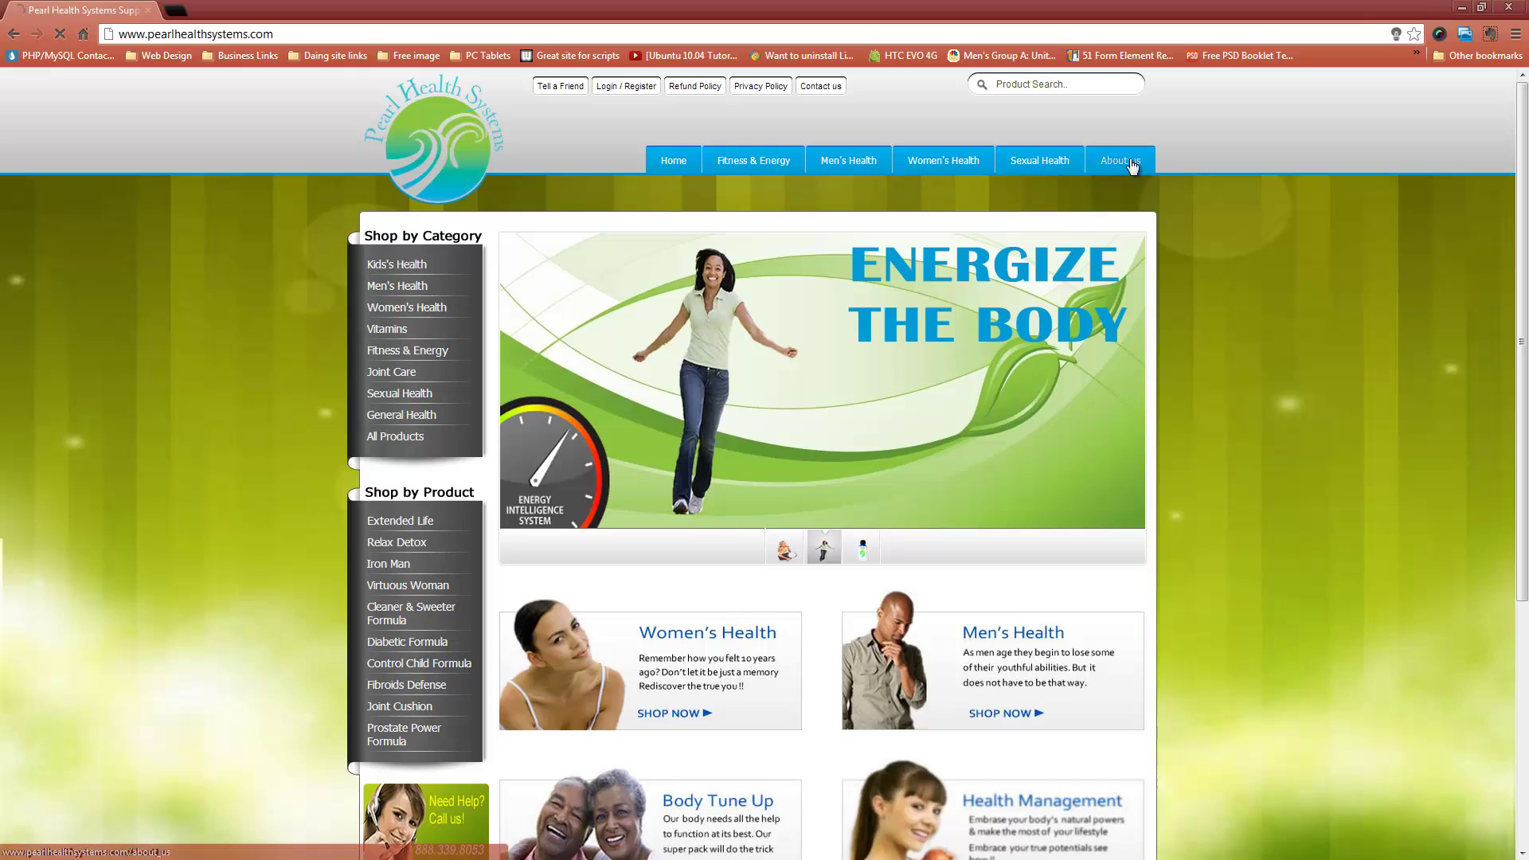
click(1133, 165)
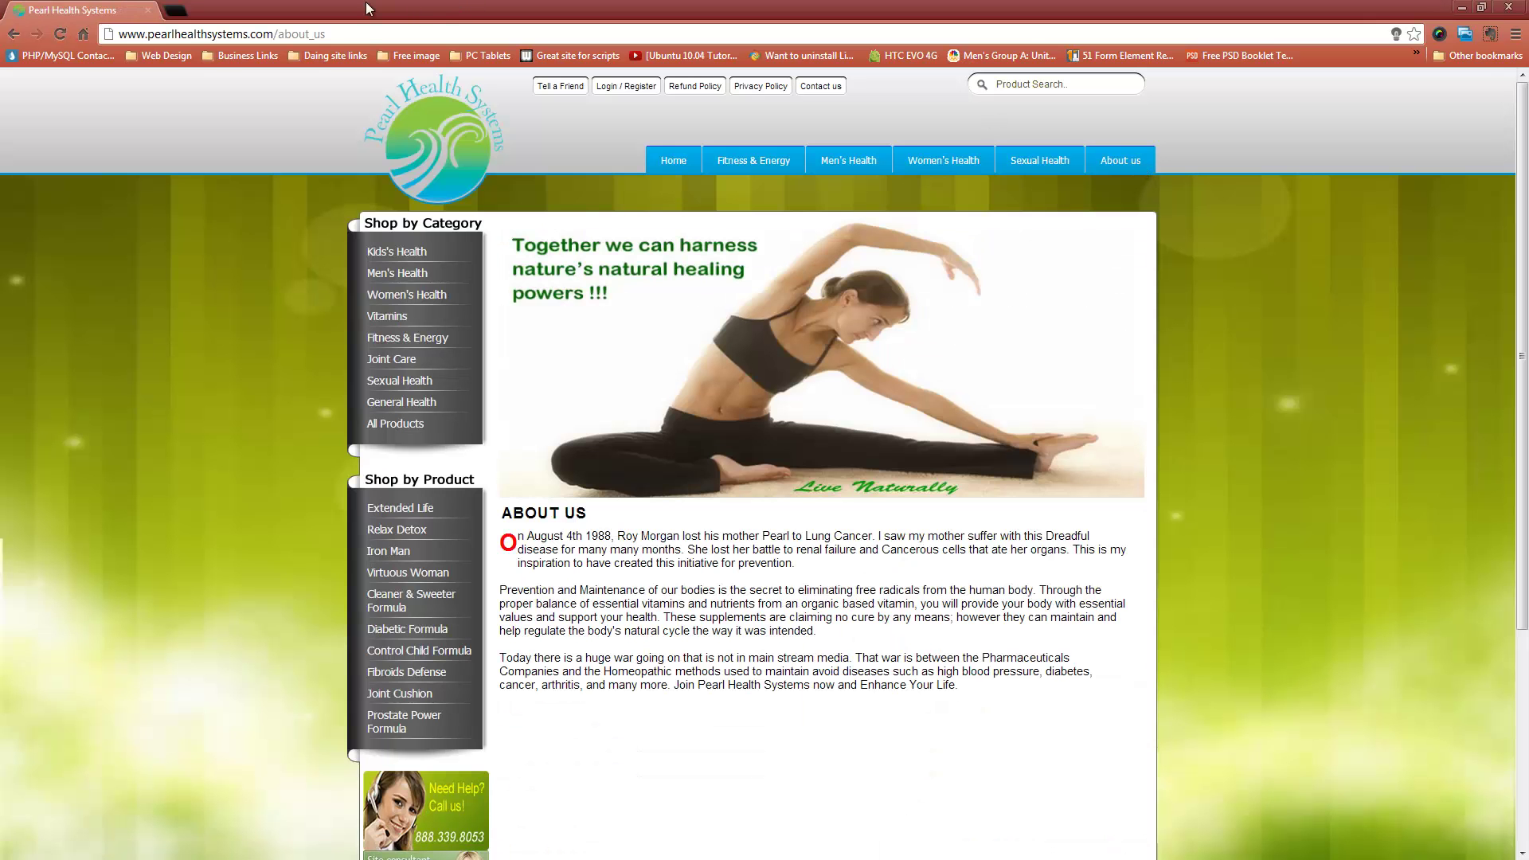
click(327, 35)
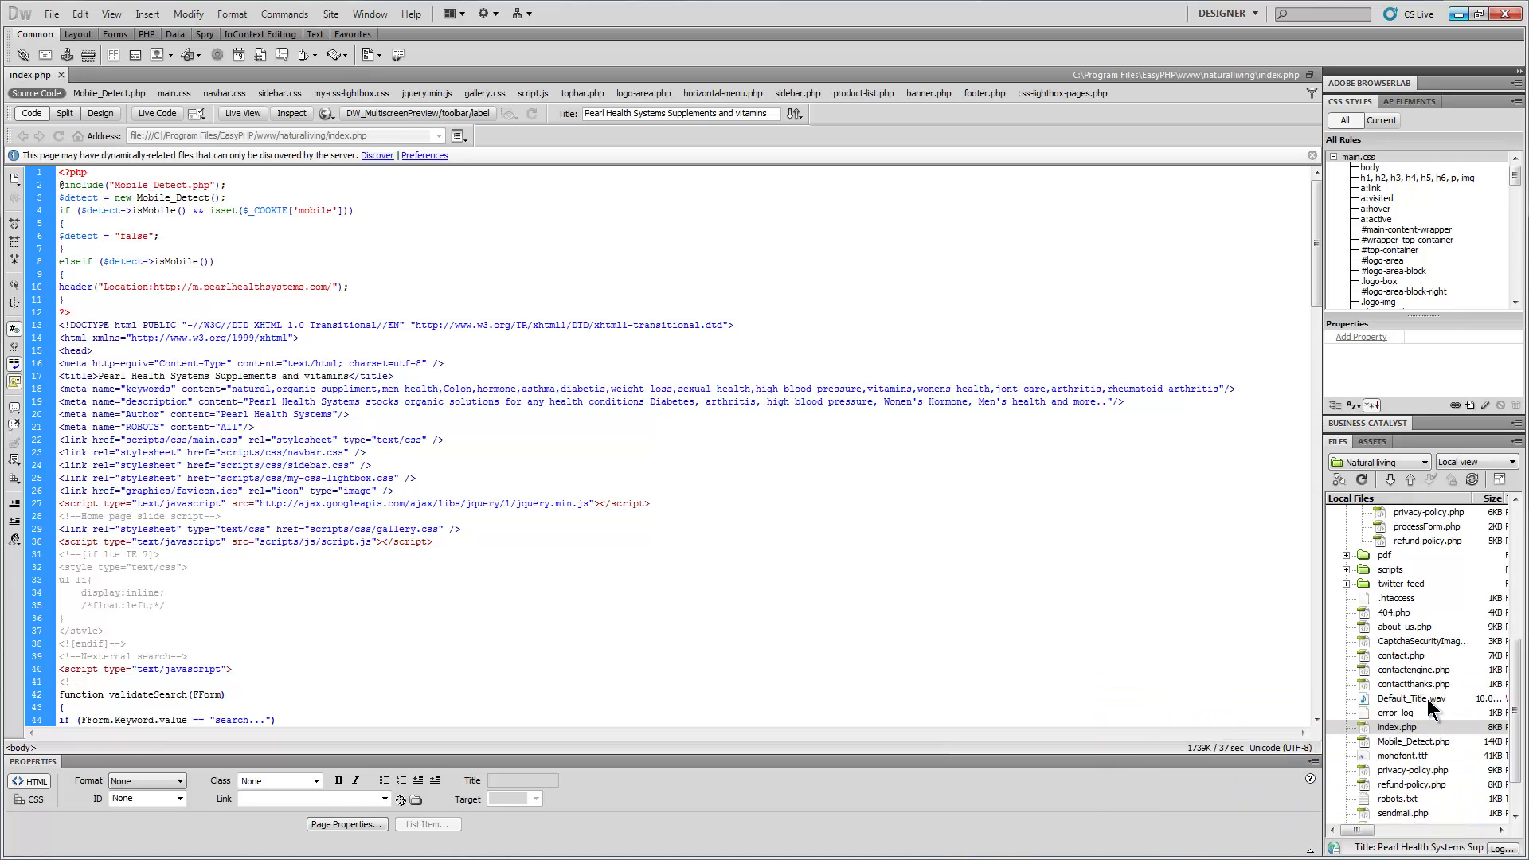
Step: Open .htaccess and highlight the four rewrite lines under #Remove php from pages
double_click(1360, 600)
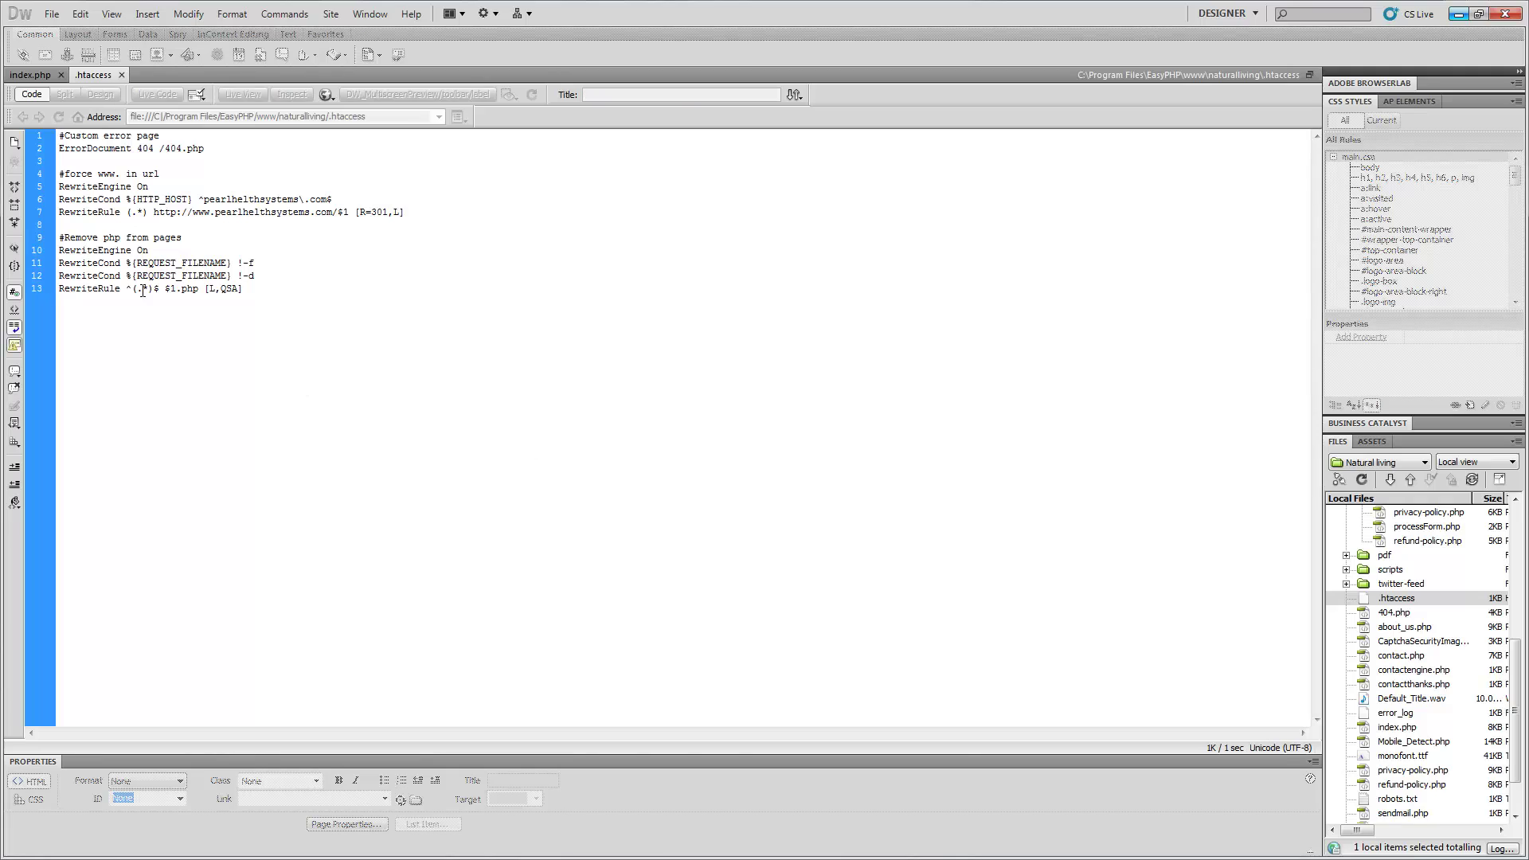
drag(244, 290, 58, 245)
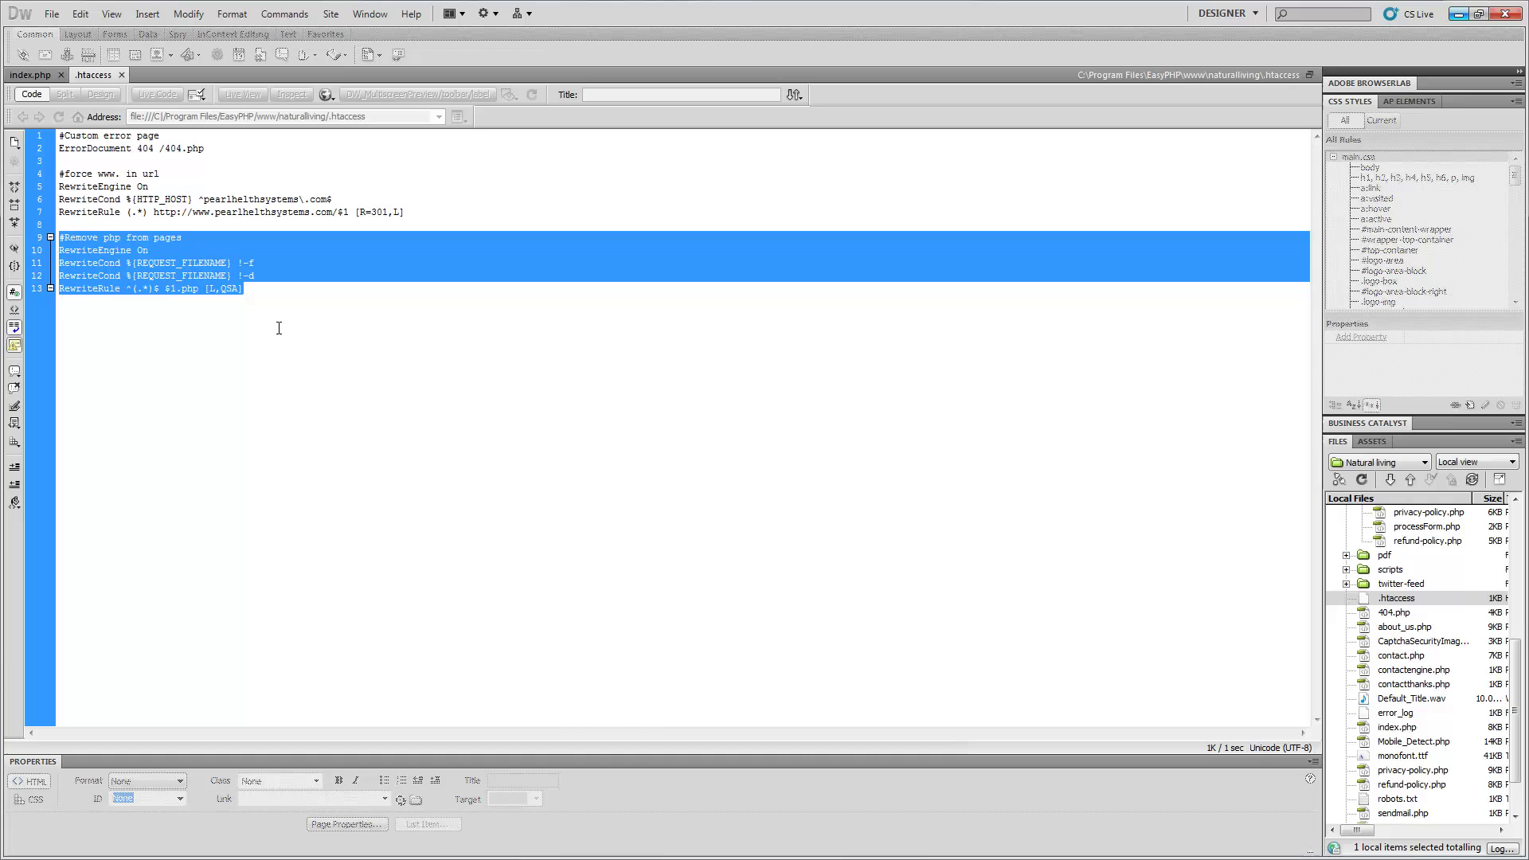
click(73, 246)
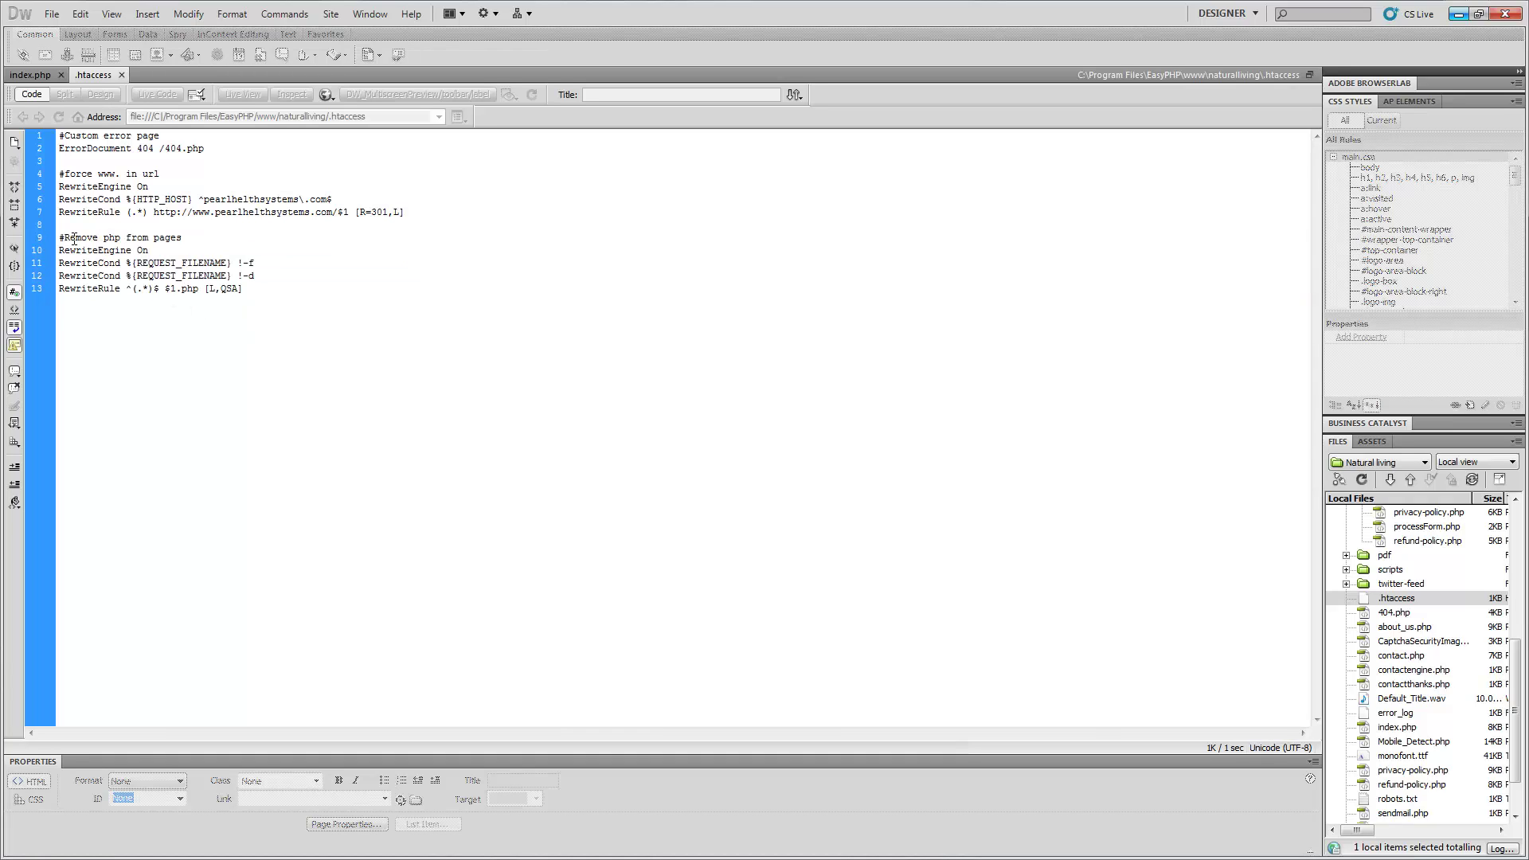
drag(181, 238, 79, 225)
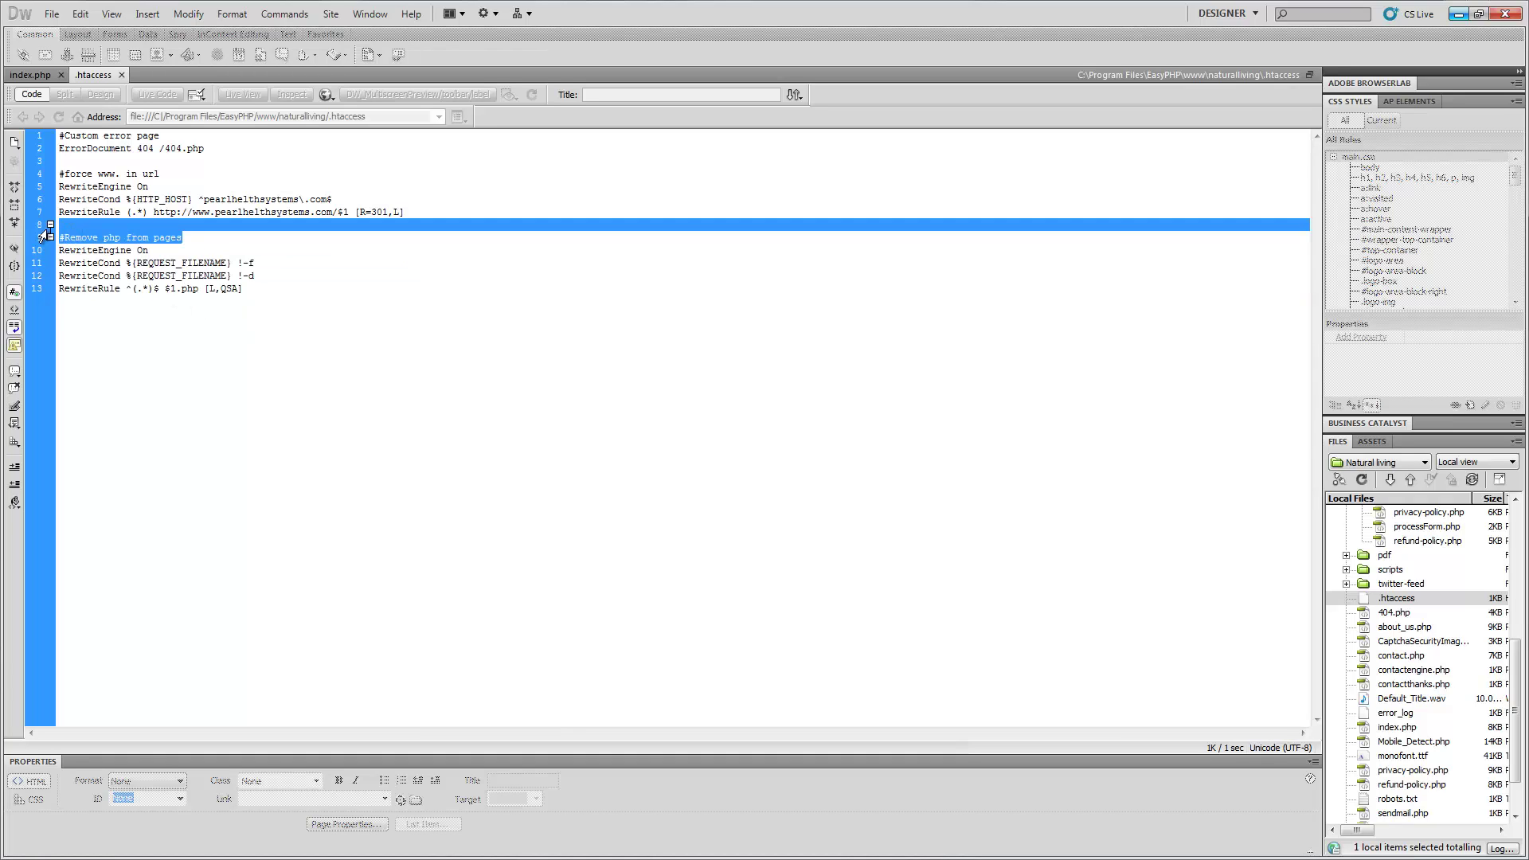
click(86, 249)
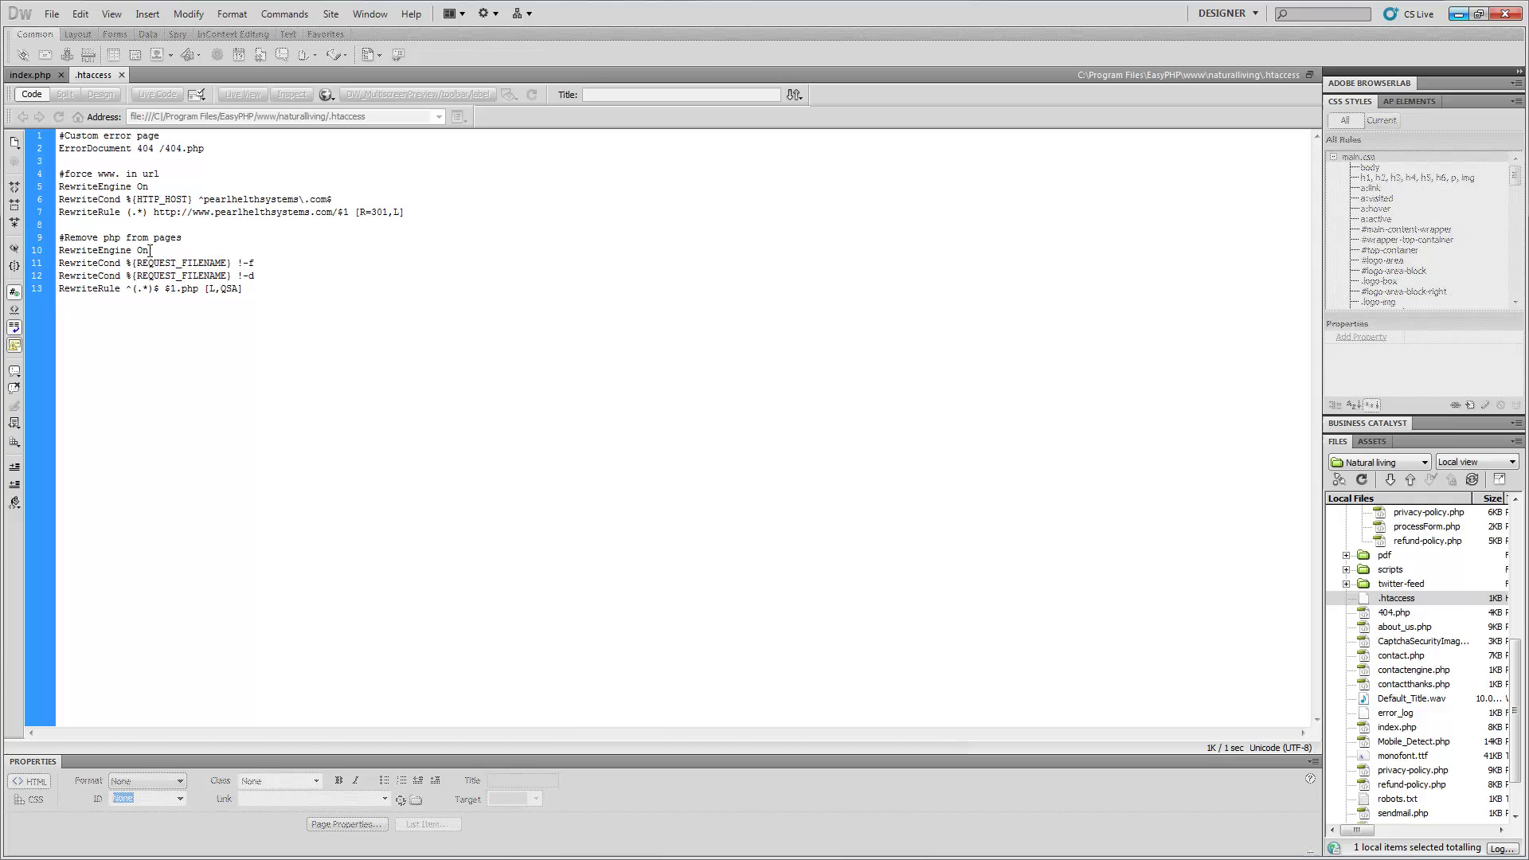
drag(244, 289, 59, 250)
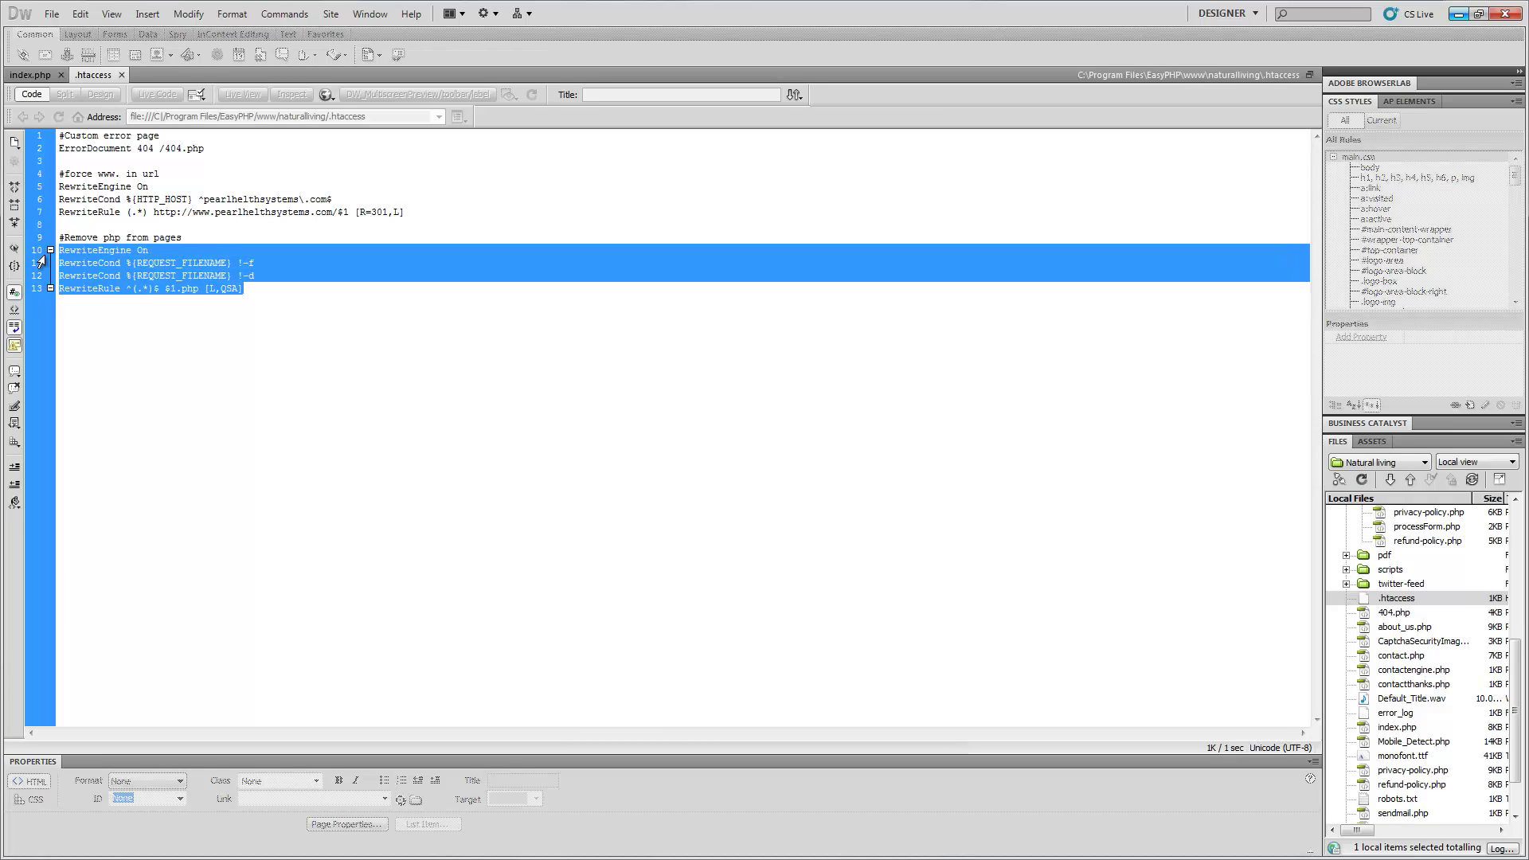
Step: Keep 'RewriteEngine on' and write line 11 as RewriteCond %{REQUEST_FILENAME} !-f
key(BackSpace)
text(Re)
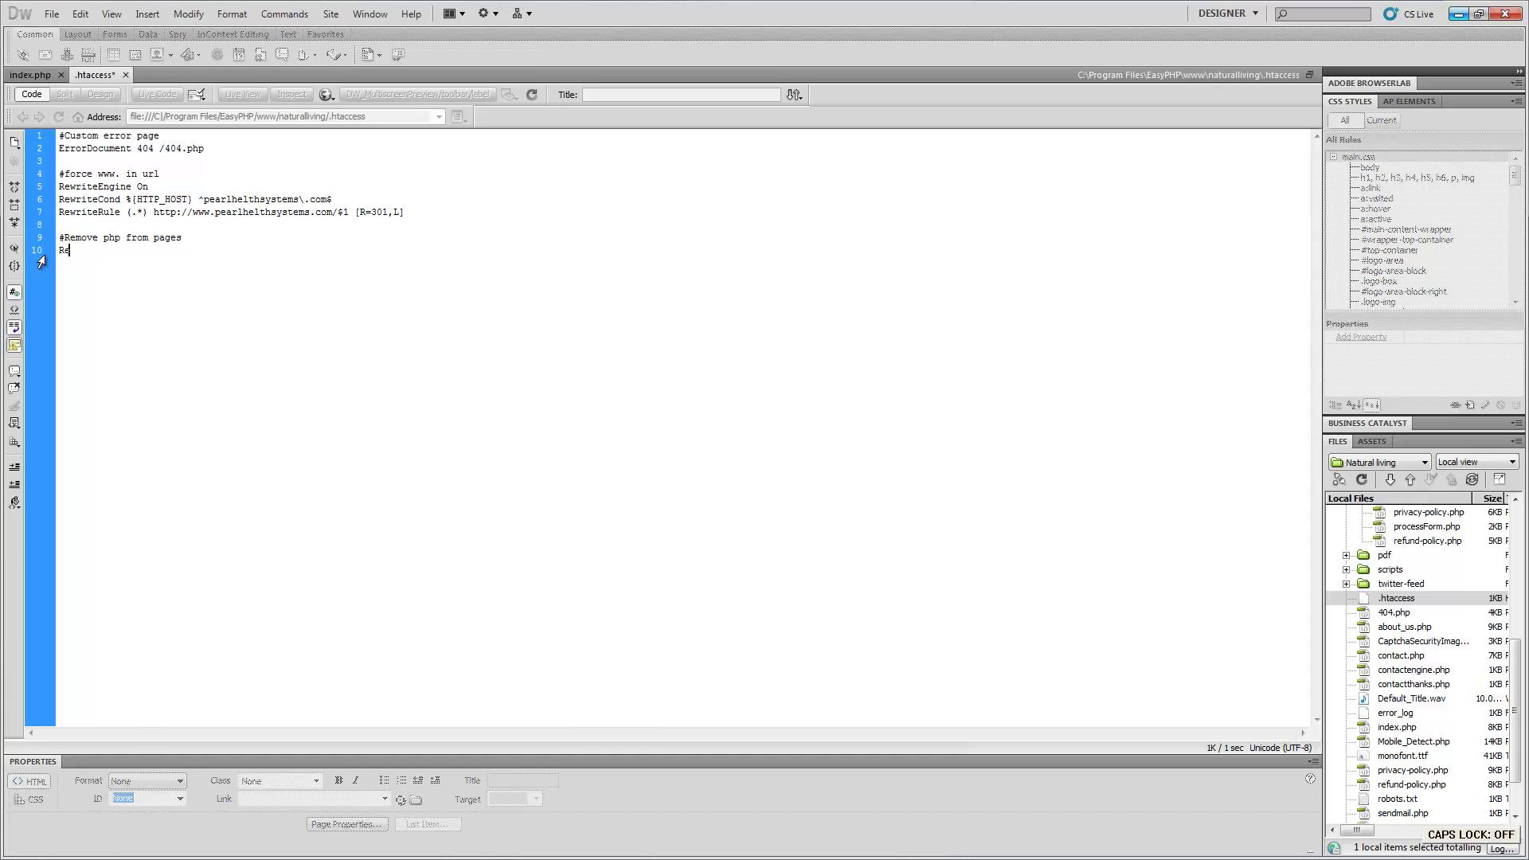
text(write)
text(En)
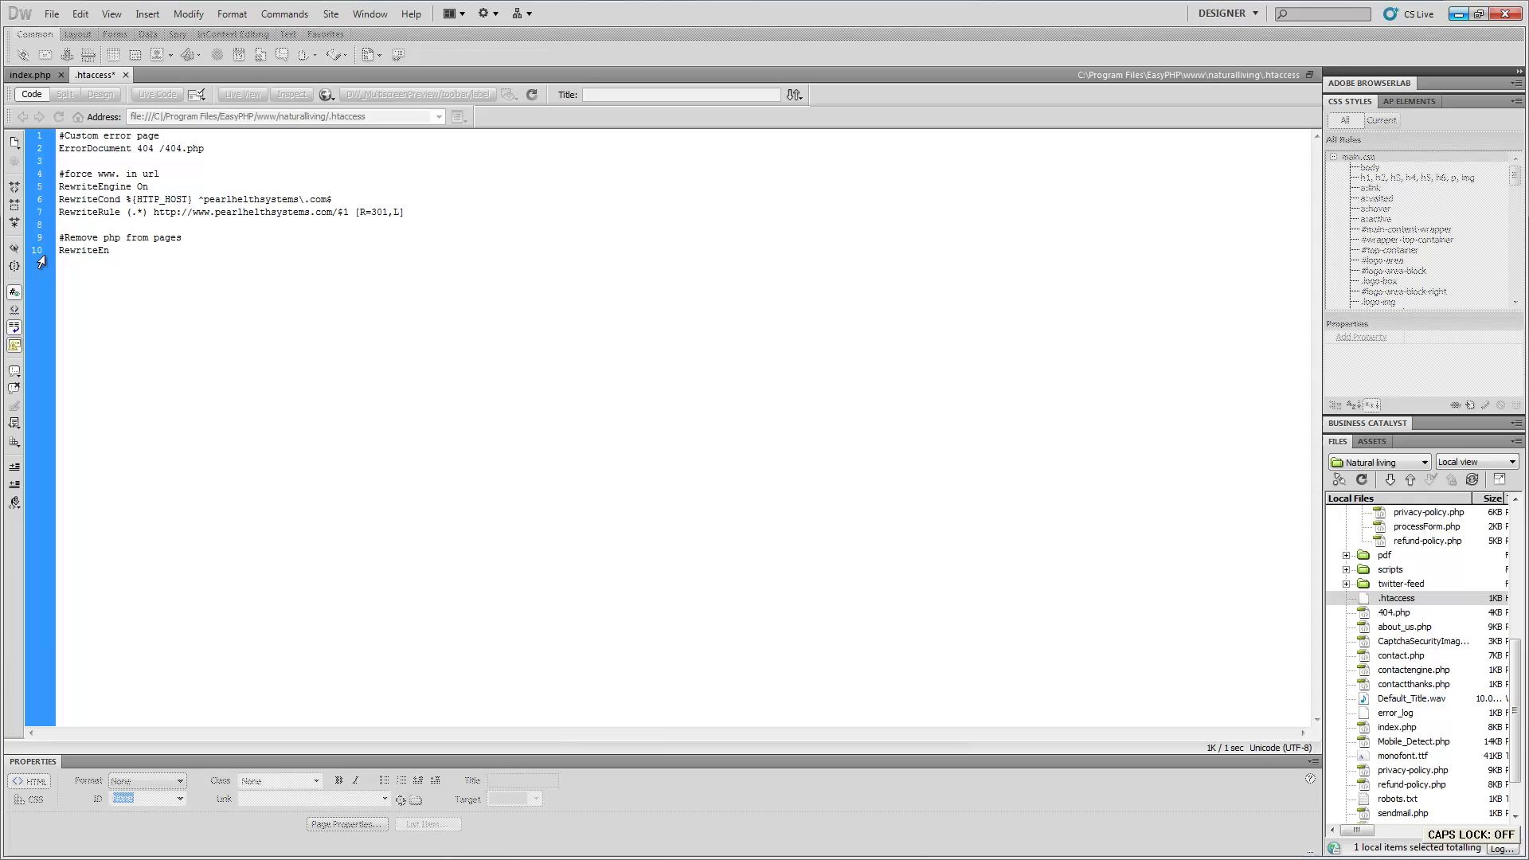
text(gine )
text(o)
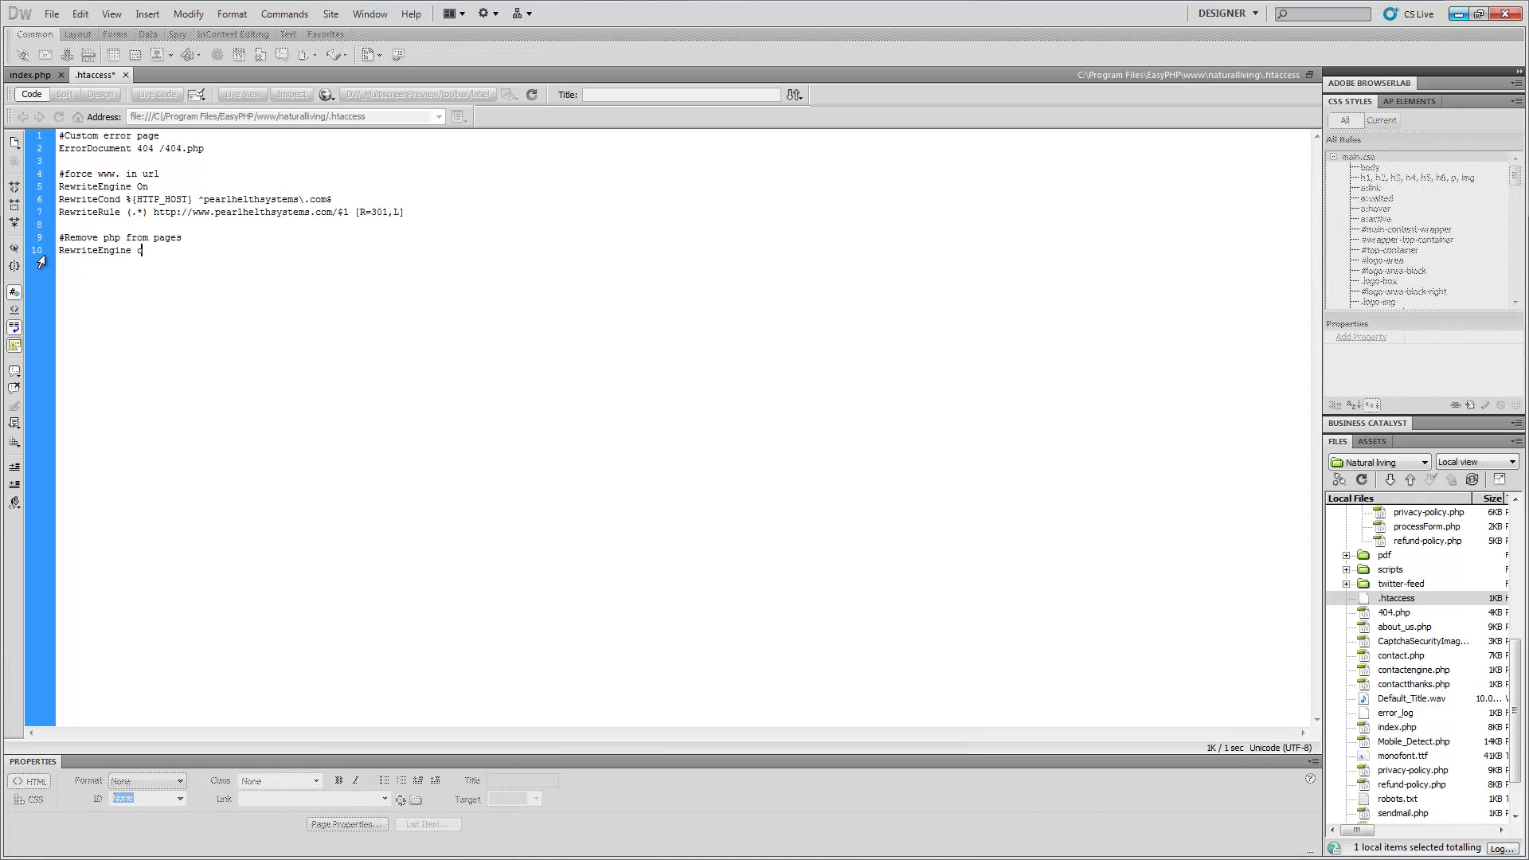
text(n)
key(BackSpace)
key(BackSpace)
text(On)
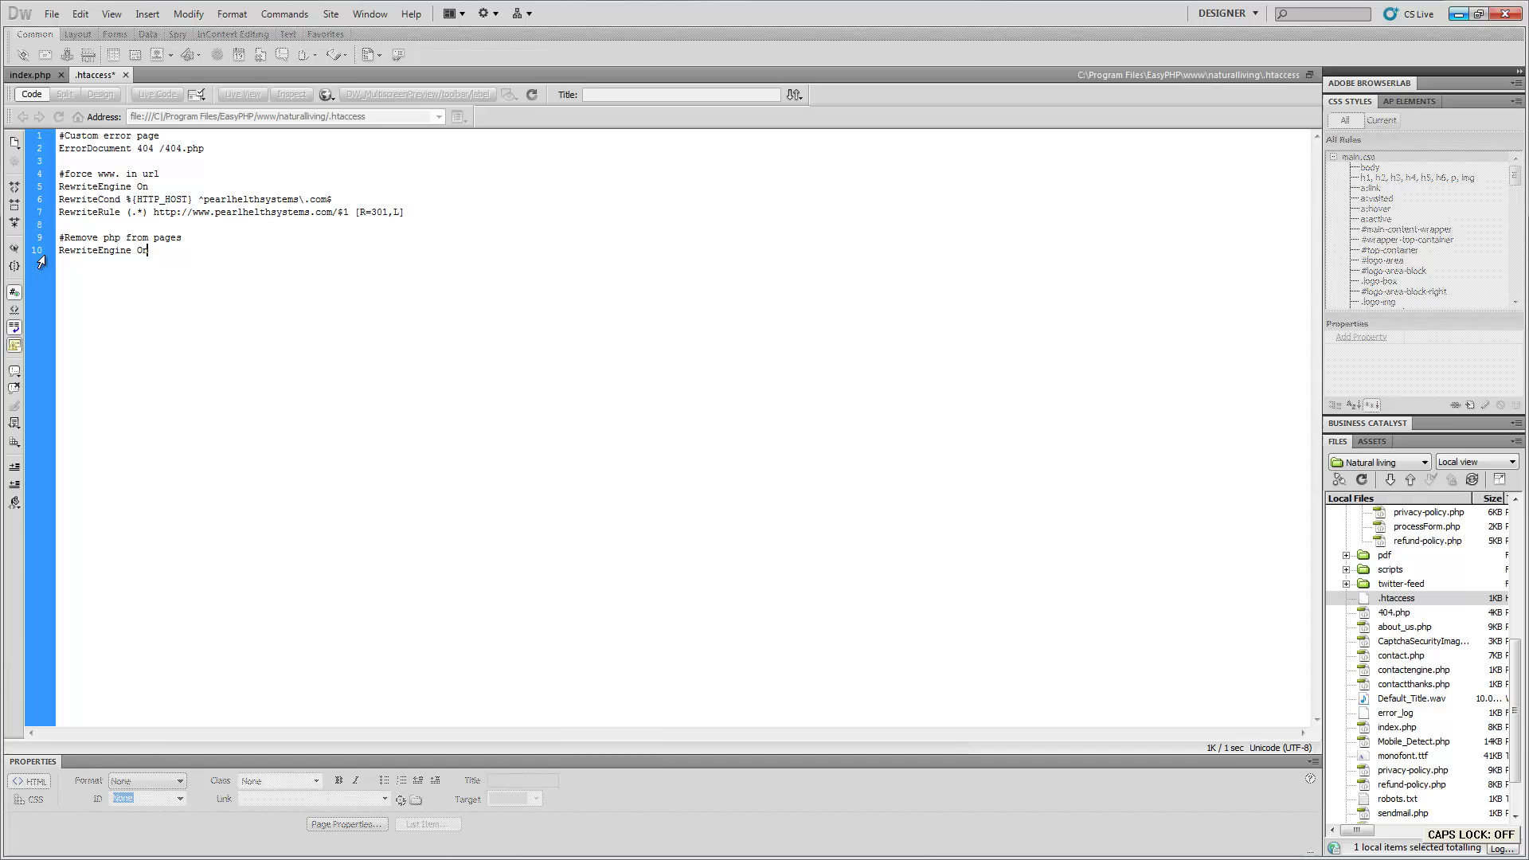
key(BackSpace)
key(BackSpace)
text(on)
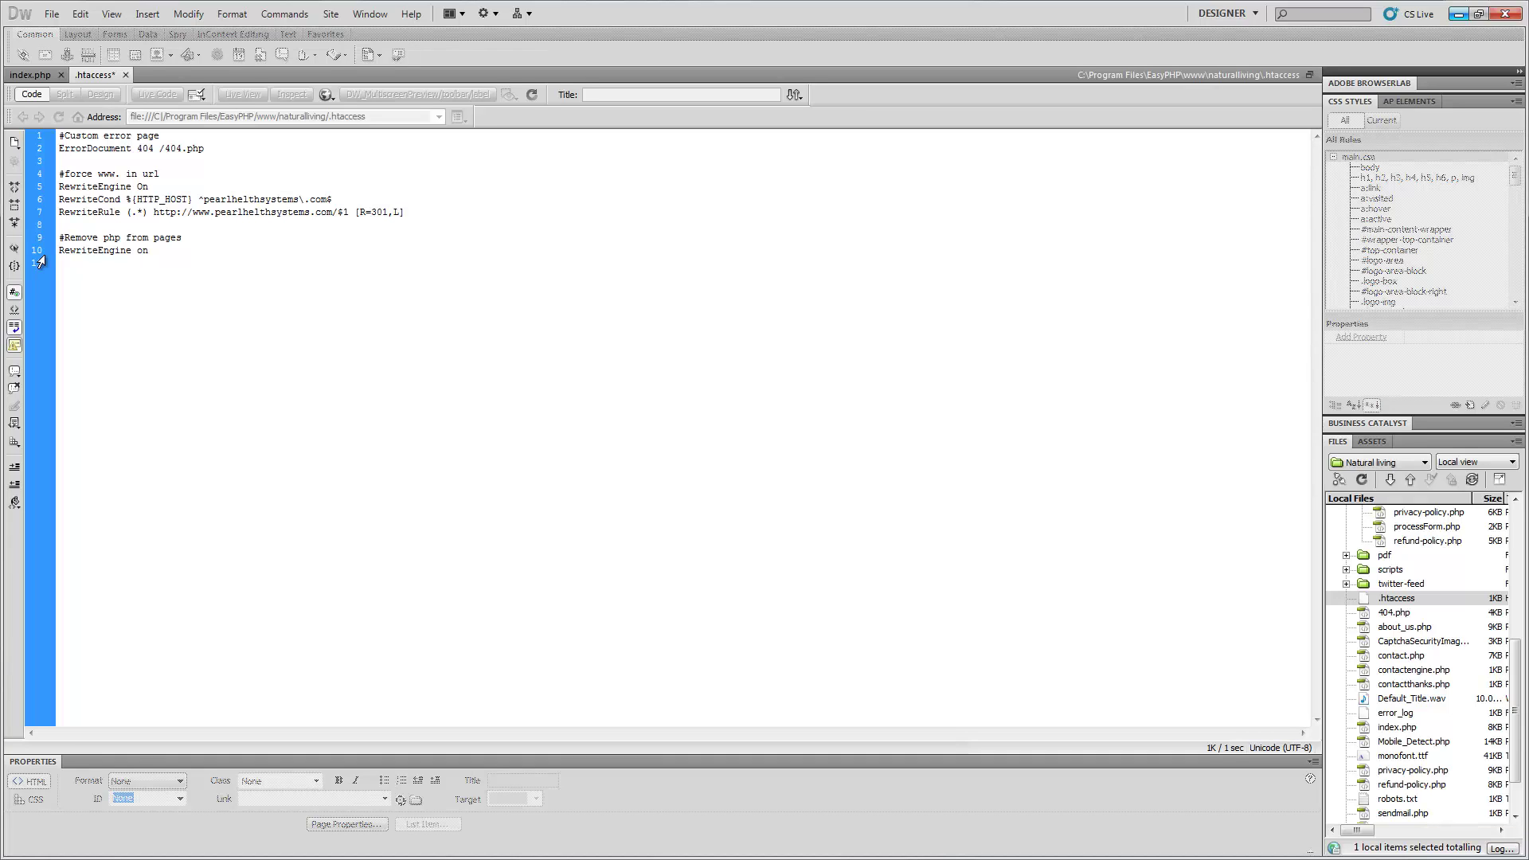
text(Re)
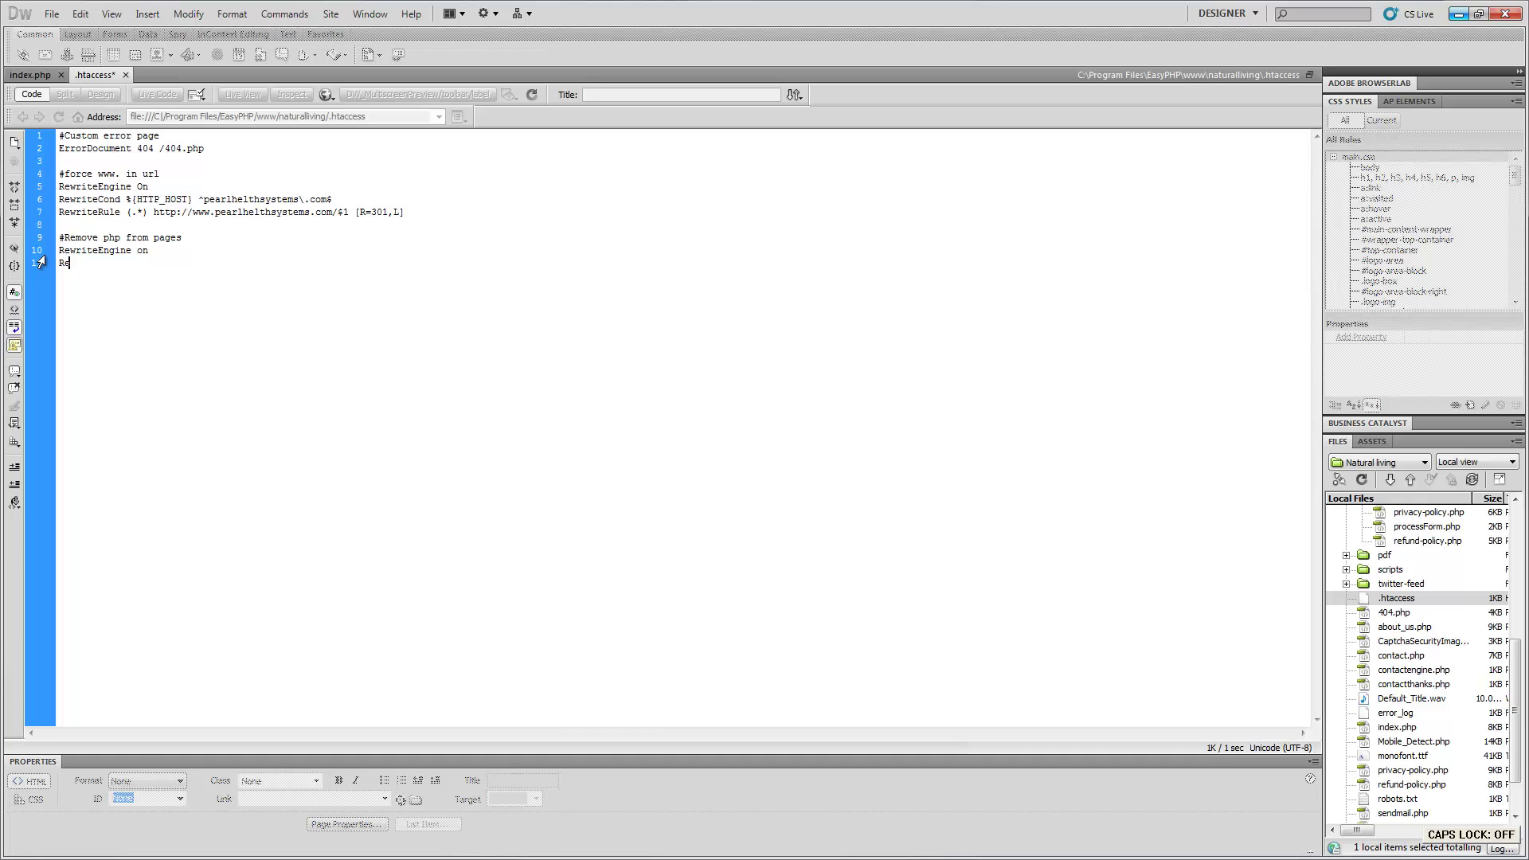
text(w)
text(r)
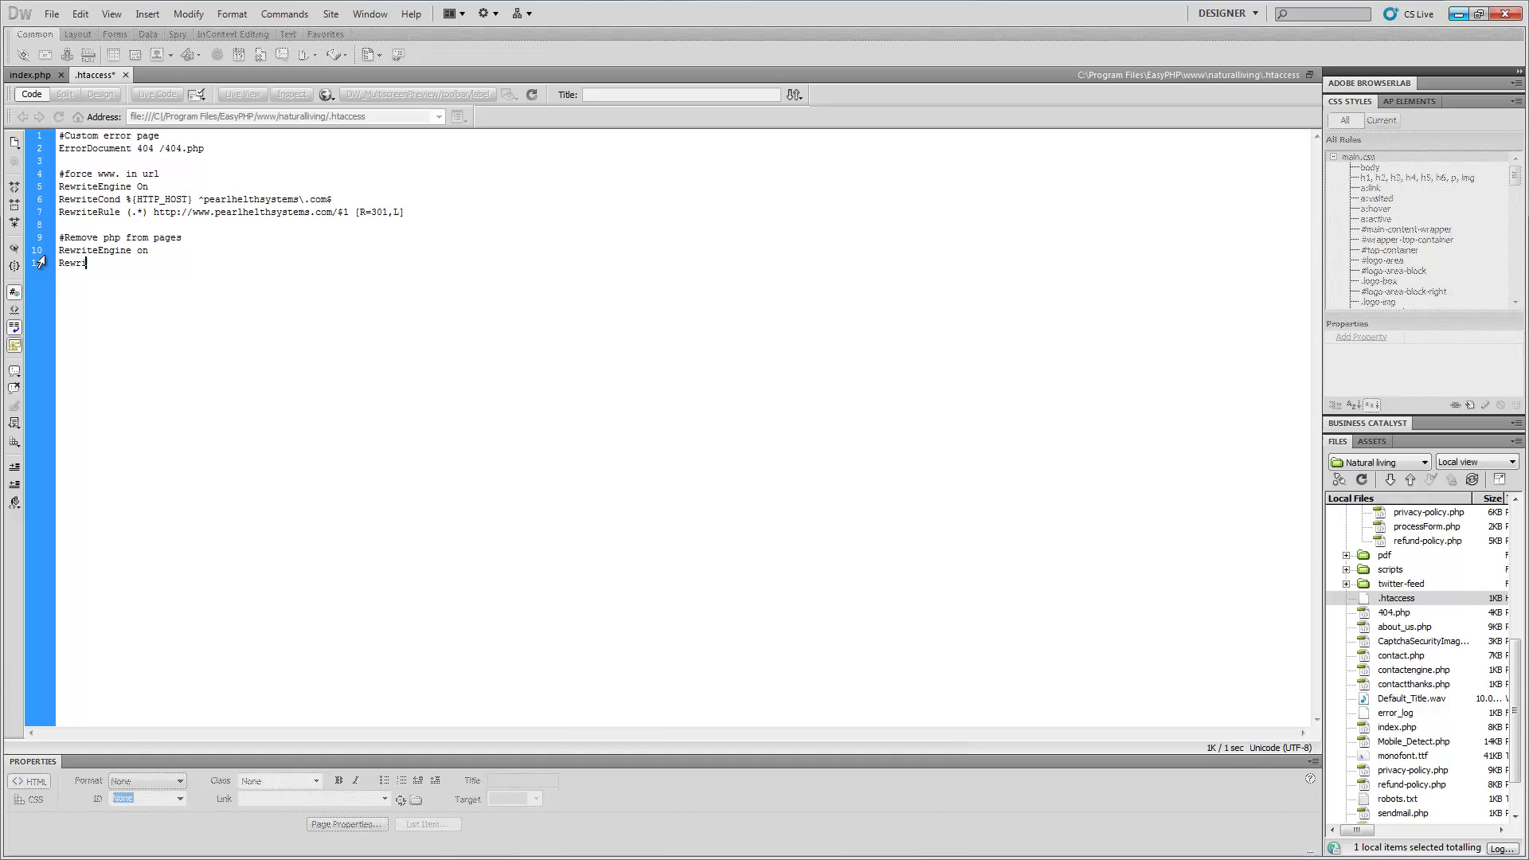
text(ite)
text(Cond)
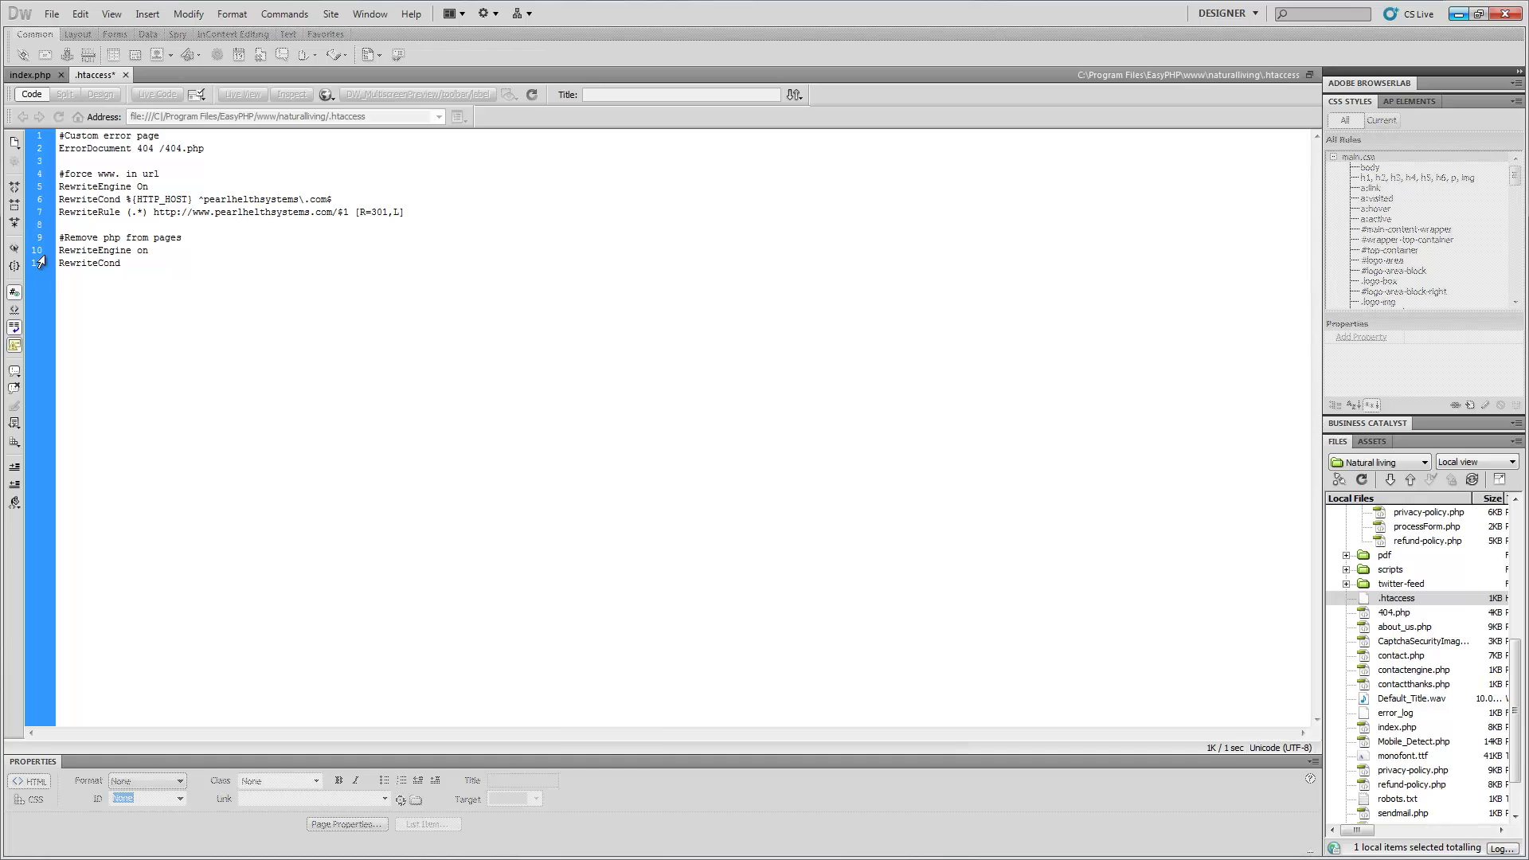
text( %)
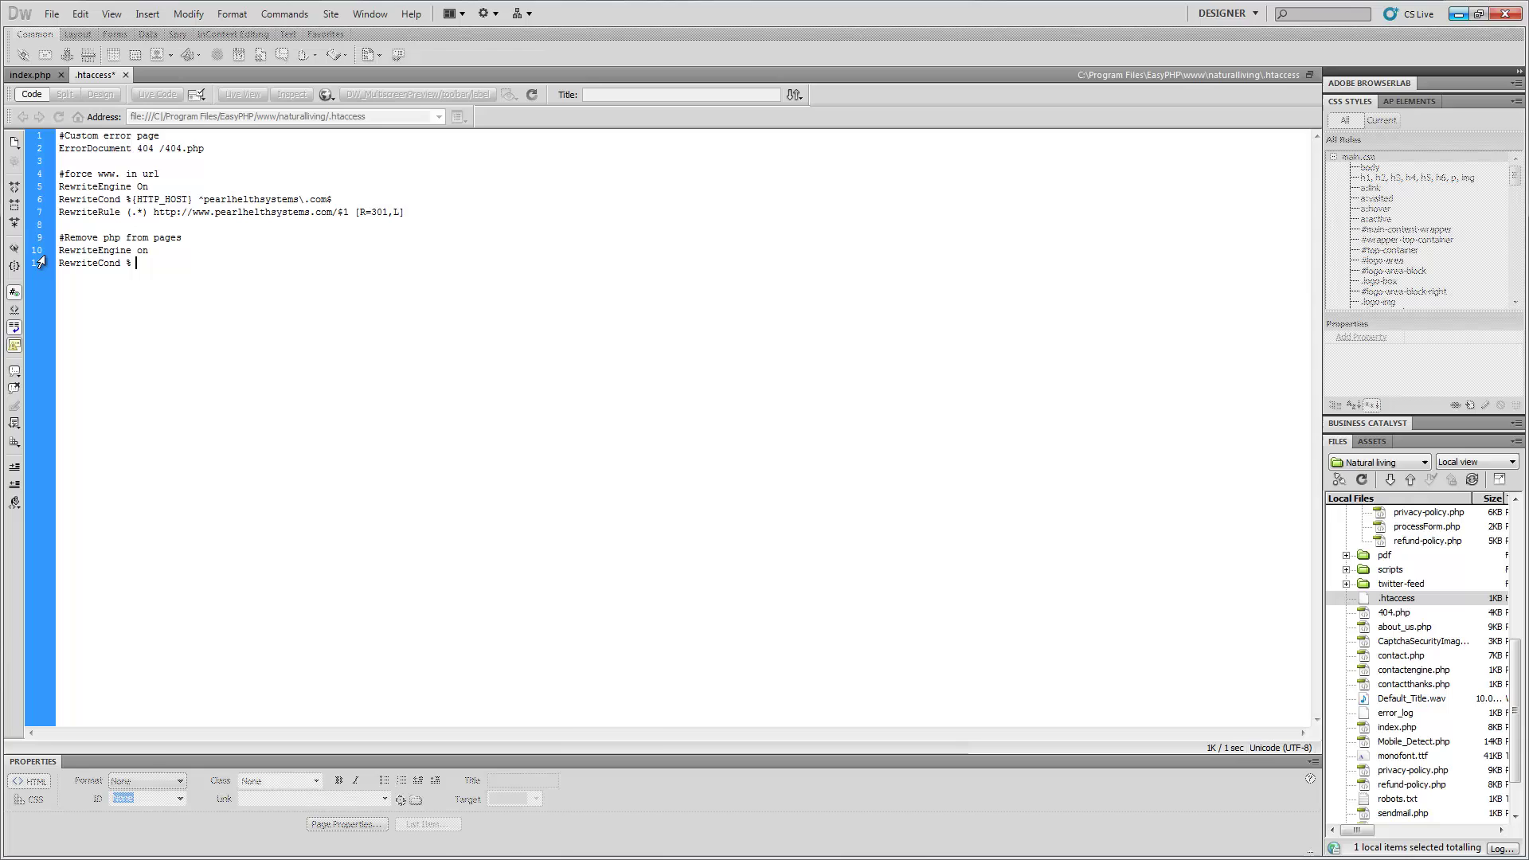
text({)
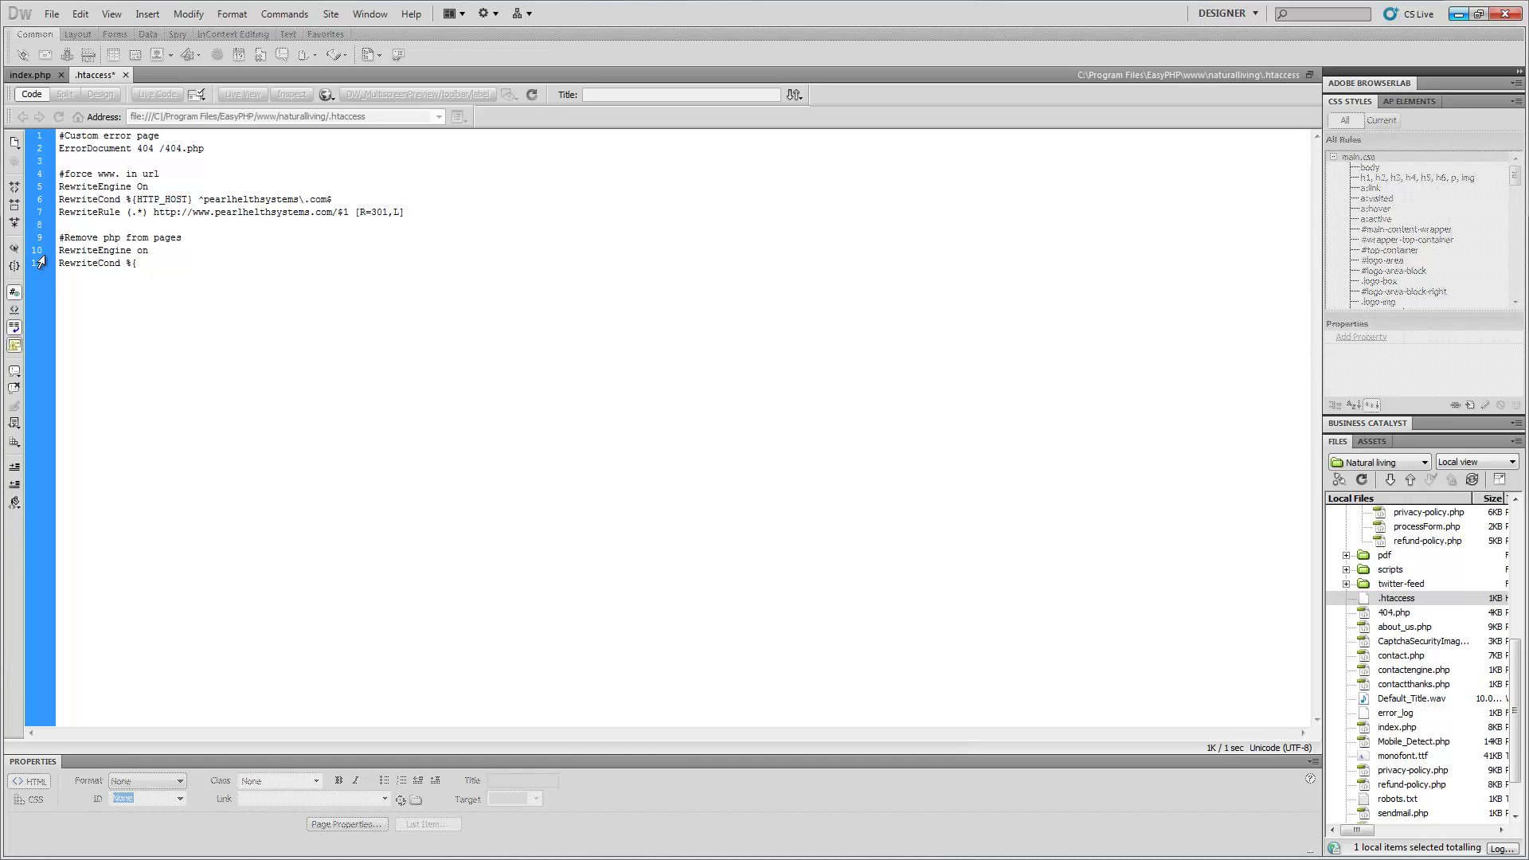
key(Caps_Lock)
text(RE)
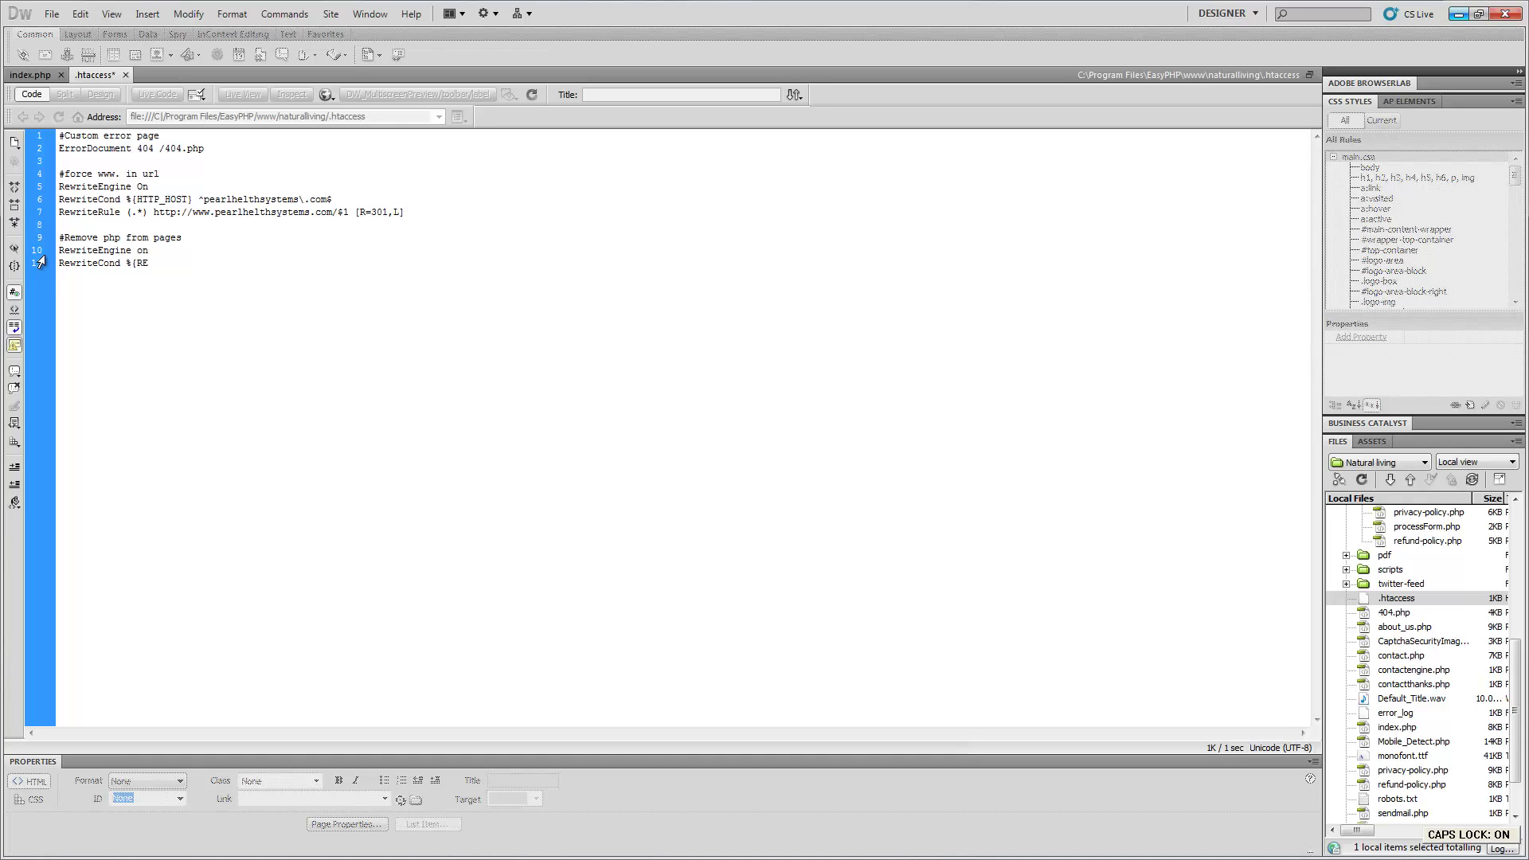
text(QUEST_)
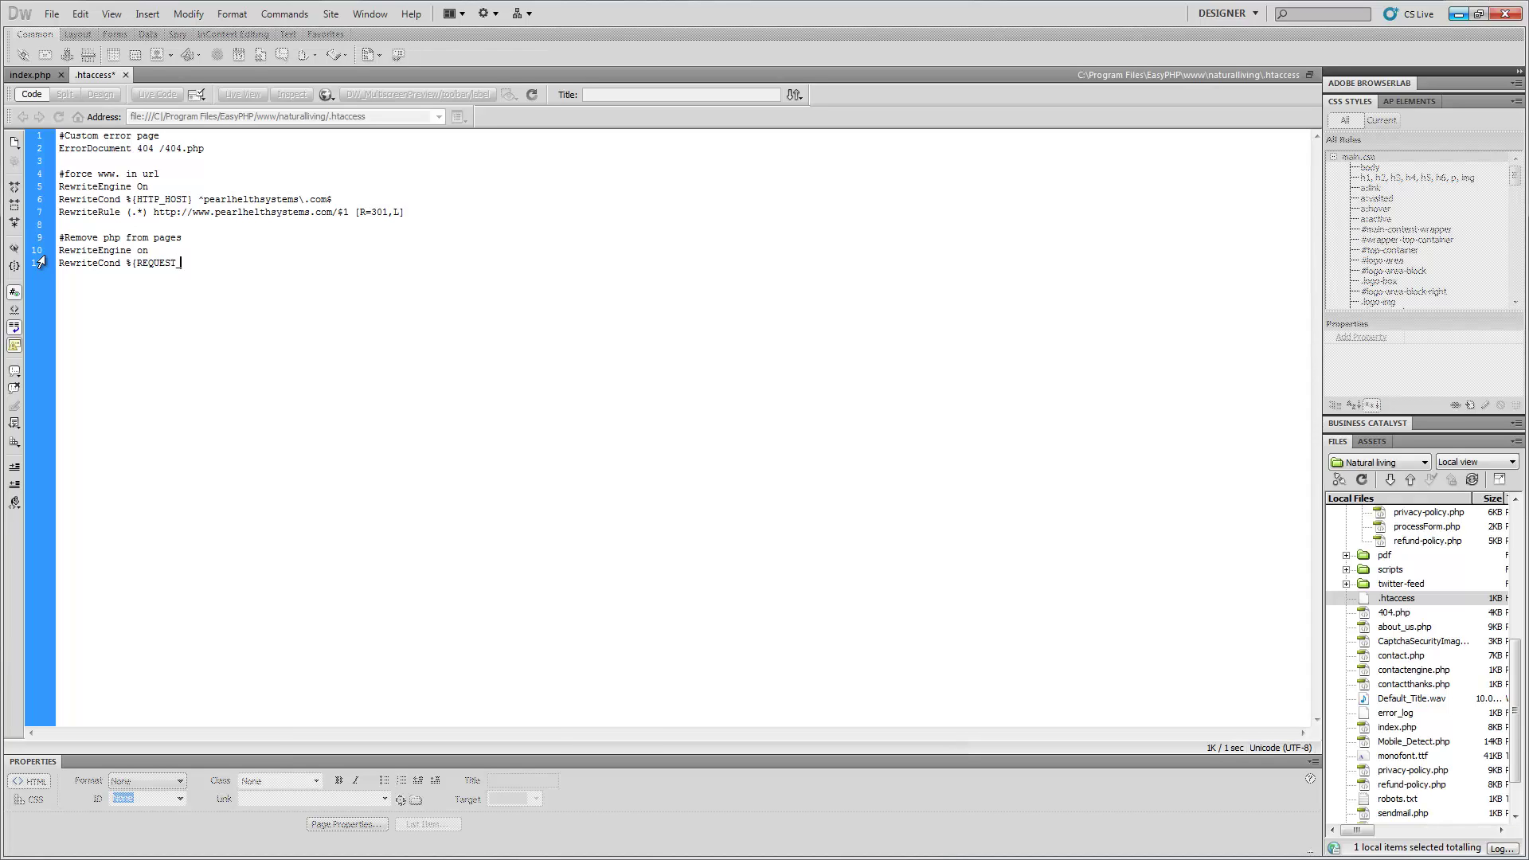
text(FILE)
text(NAME)
text(} )
text(!)
text(-)
key(Caps_Lock)
text(f)
Step: Duplicate the condition as line 12 and change !-f to !-d
drag(270, 263, 48, 264)
key(ctrl+c)
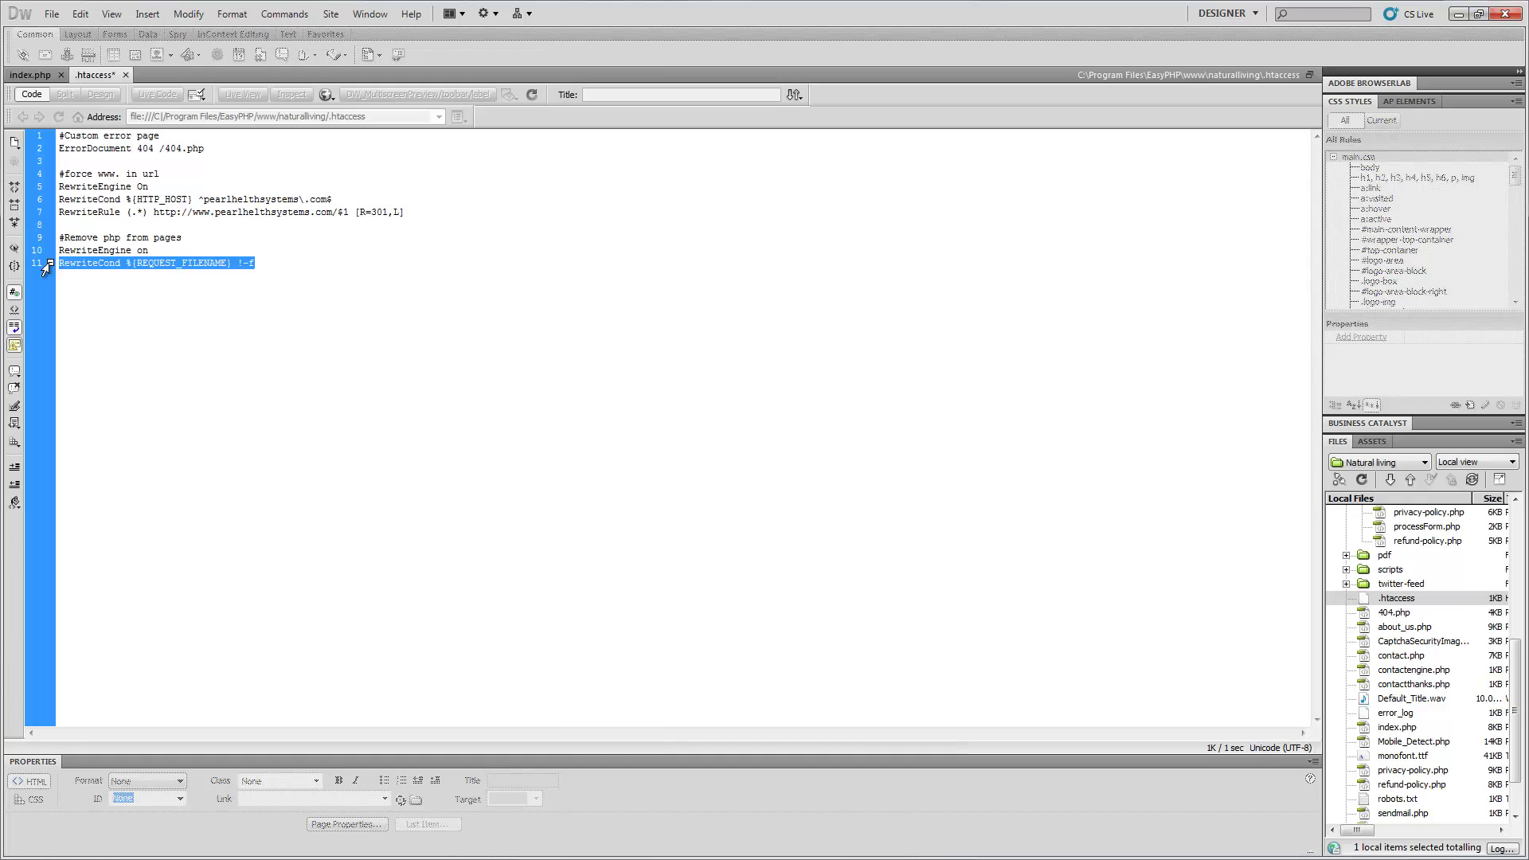
click(265, 271)
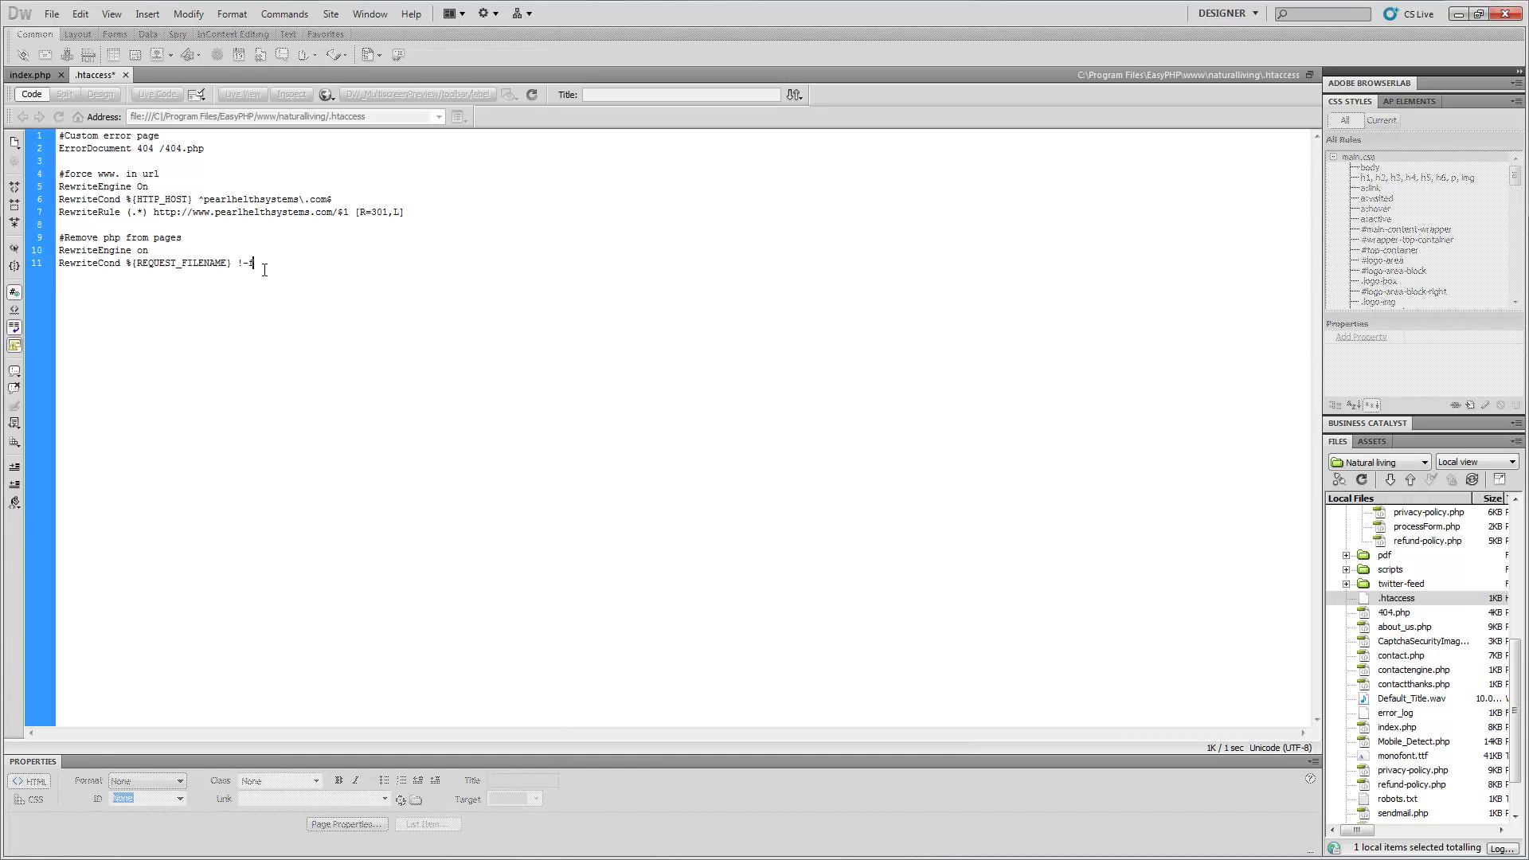
key(Return)
key(ctrl+v)
key(BackSpace)
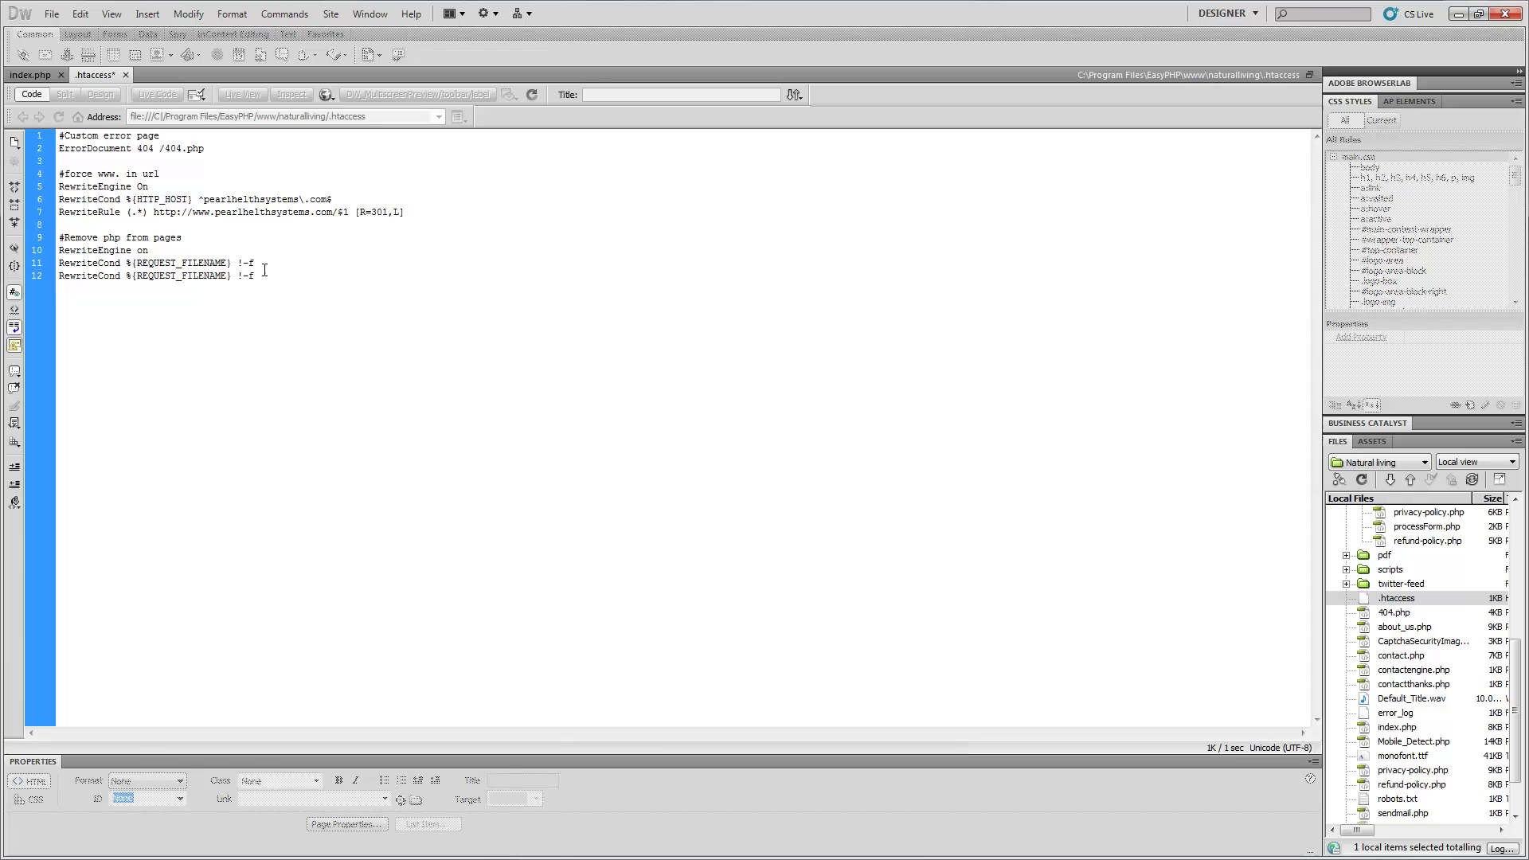
text(d)
Step: Add line 13 reading RewrietRule ^(.*)$ $1.php [L,QSA with capitalised flags
key(Return)
key(Caps_Lock)
text(R)
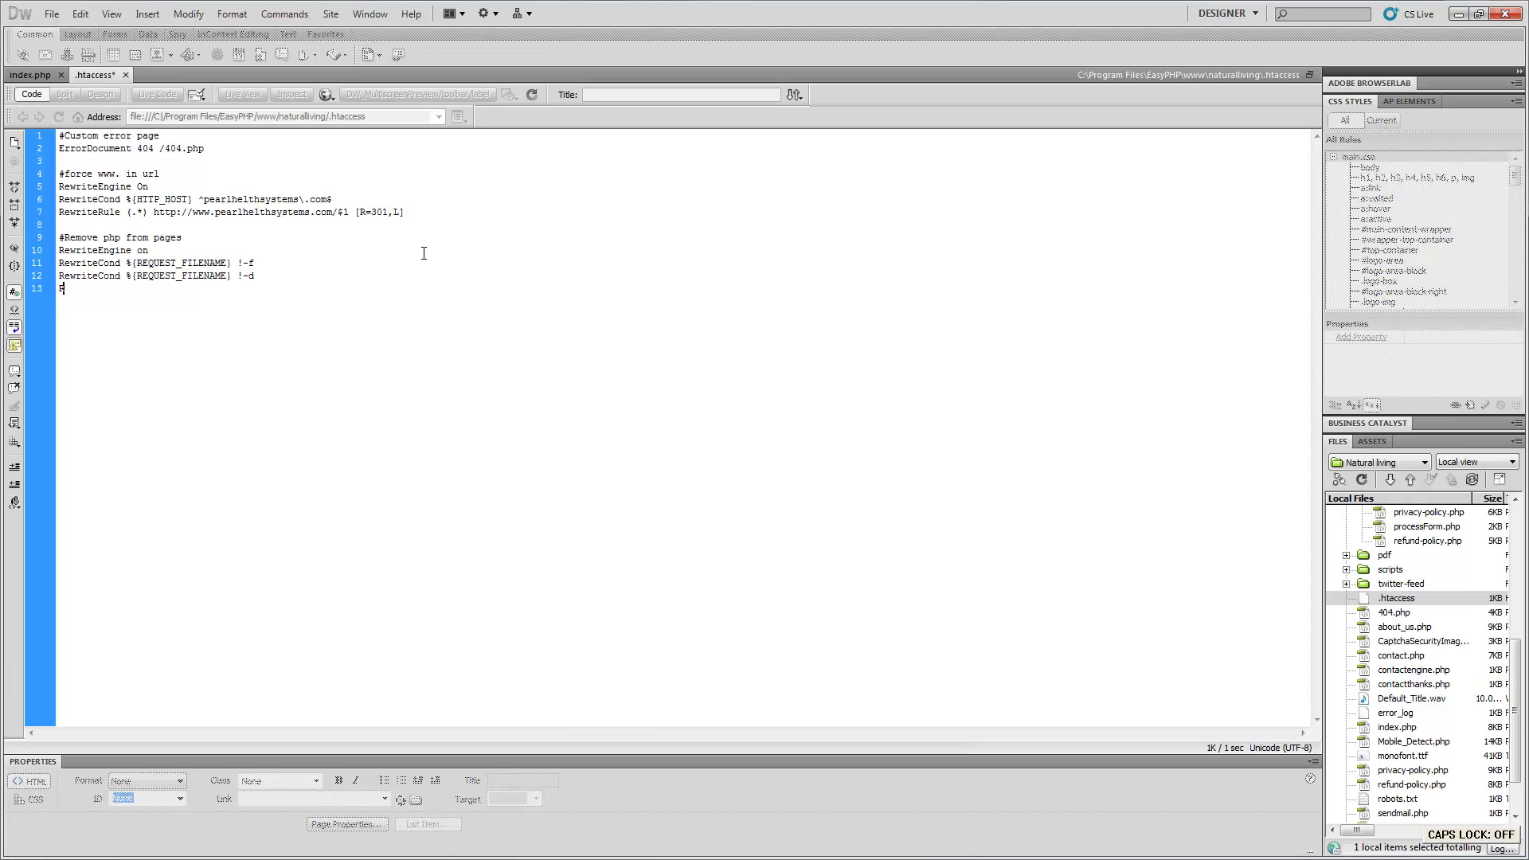
text(e)
text(w)
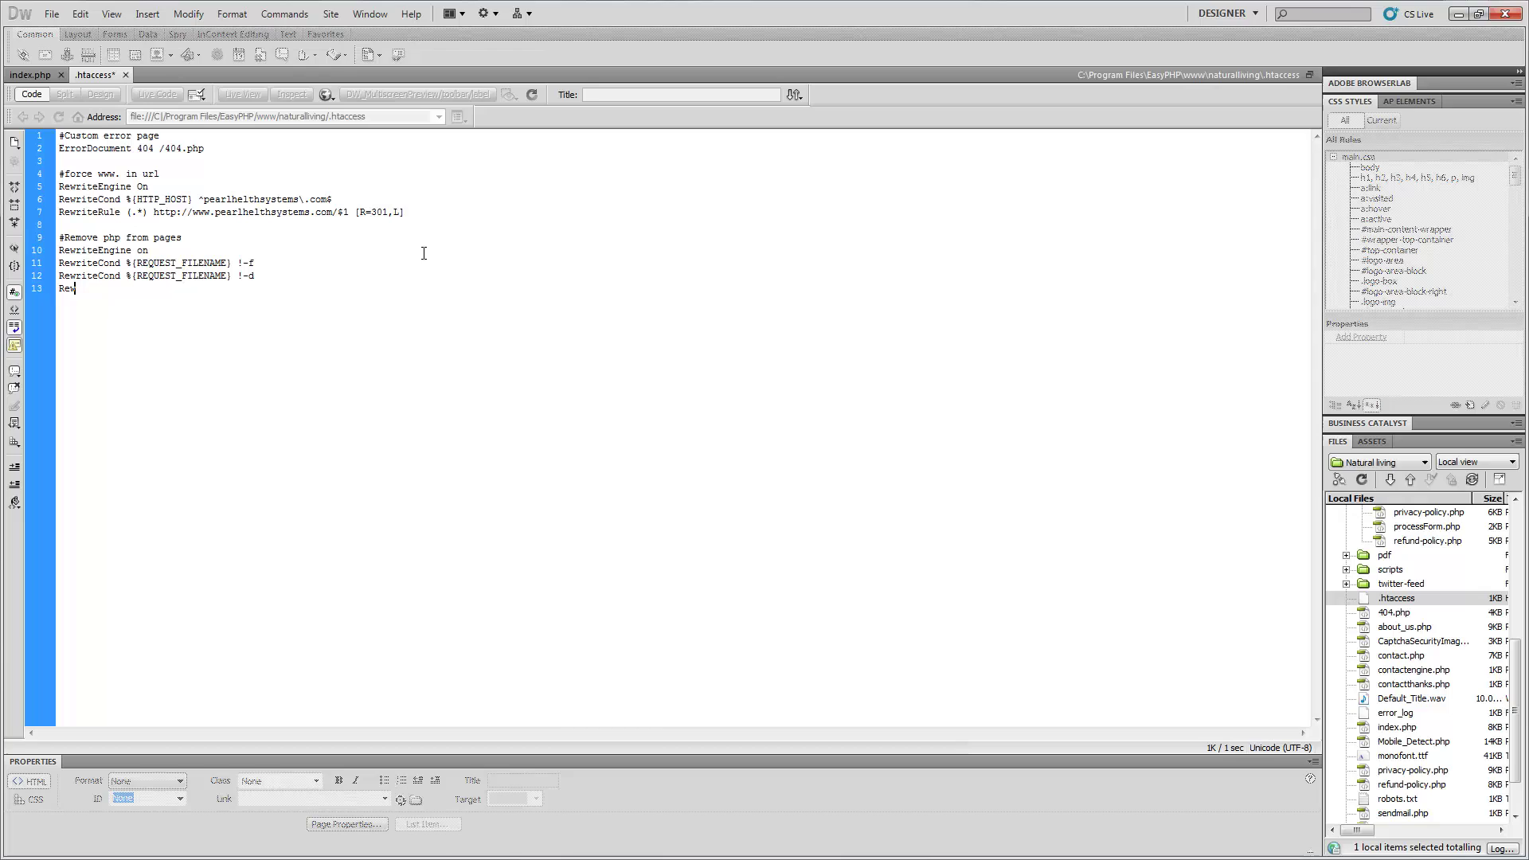
text(riet)
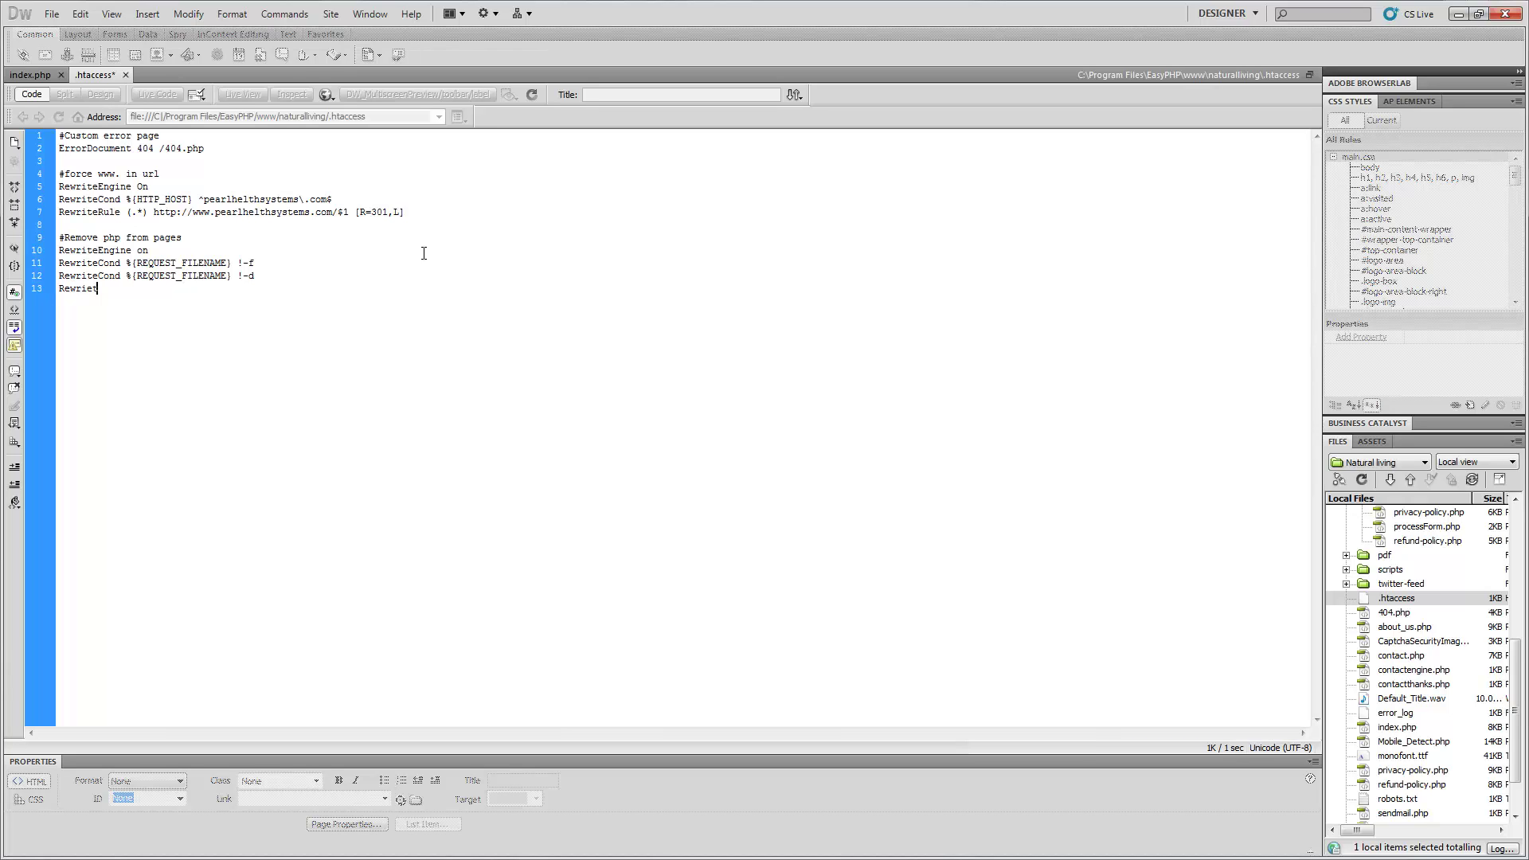
text(R)
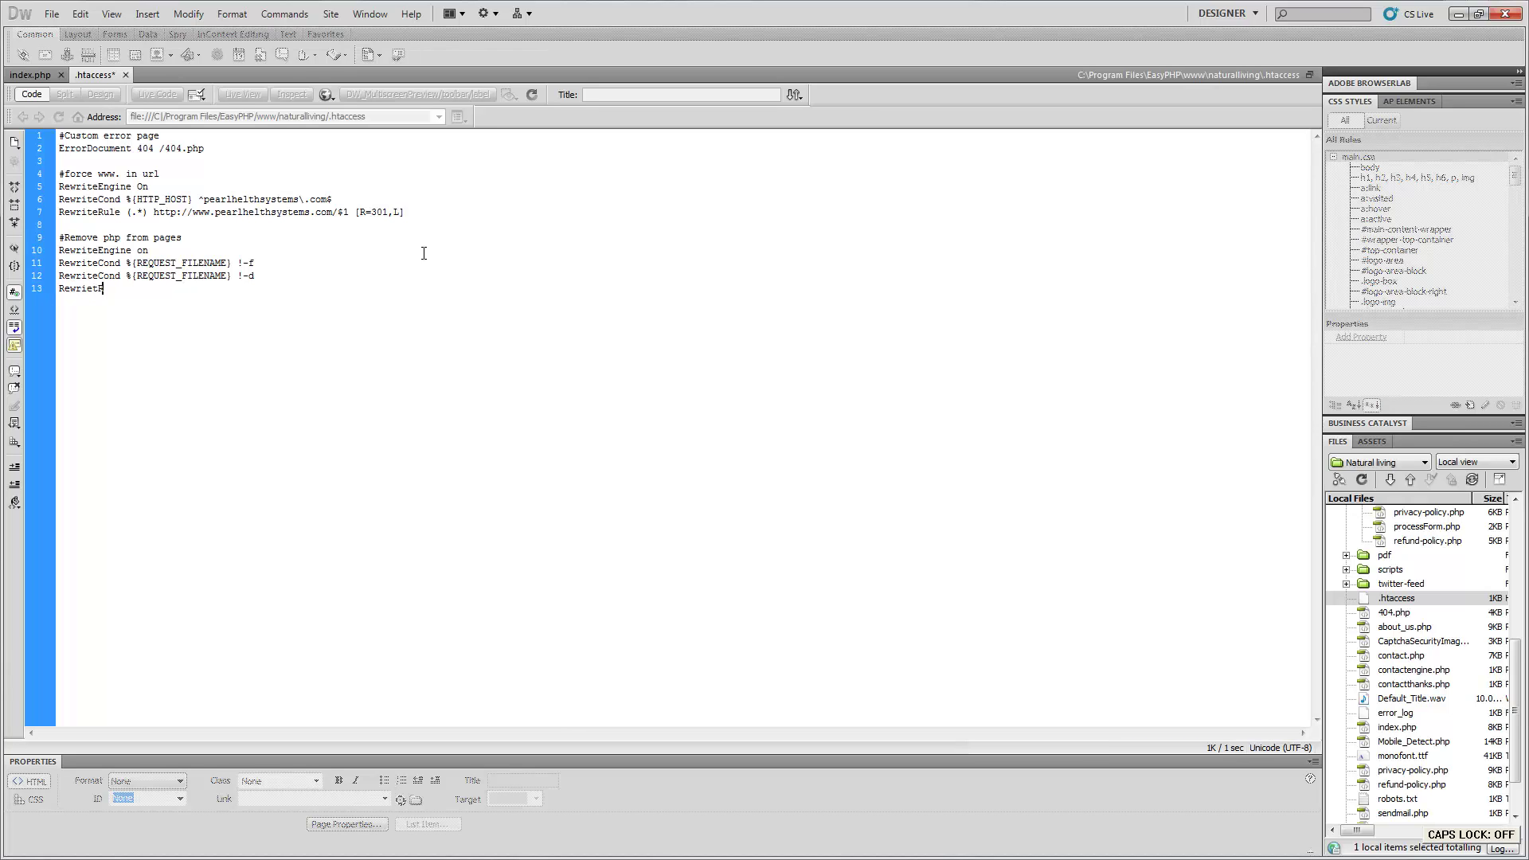
text(ule ^(.*)
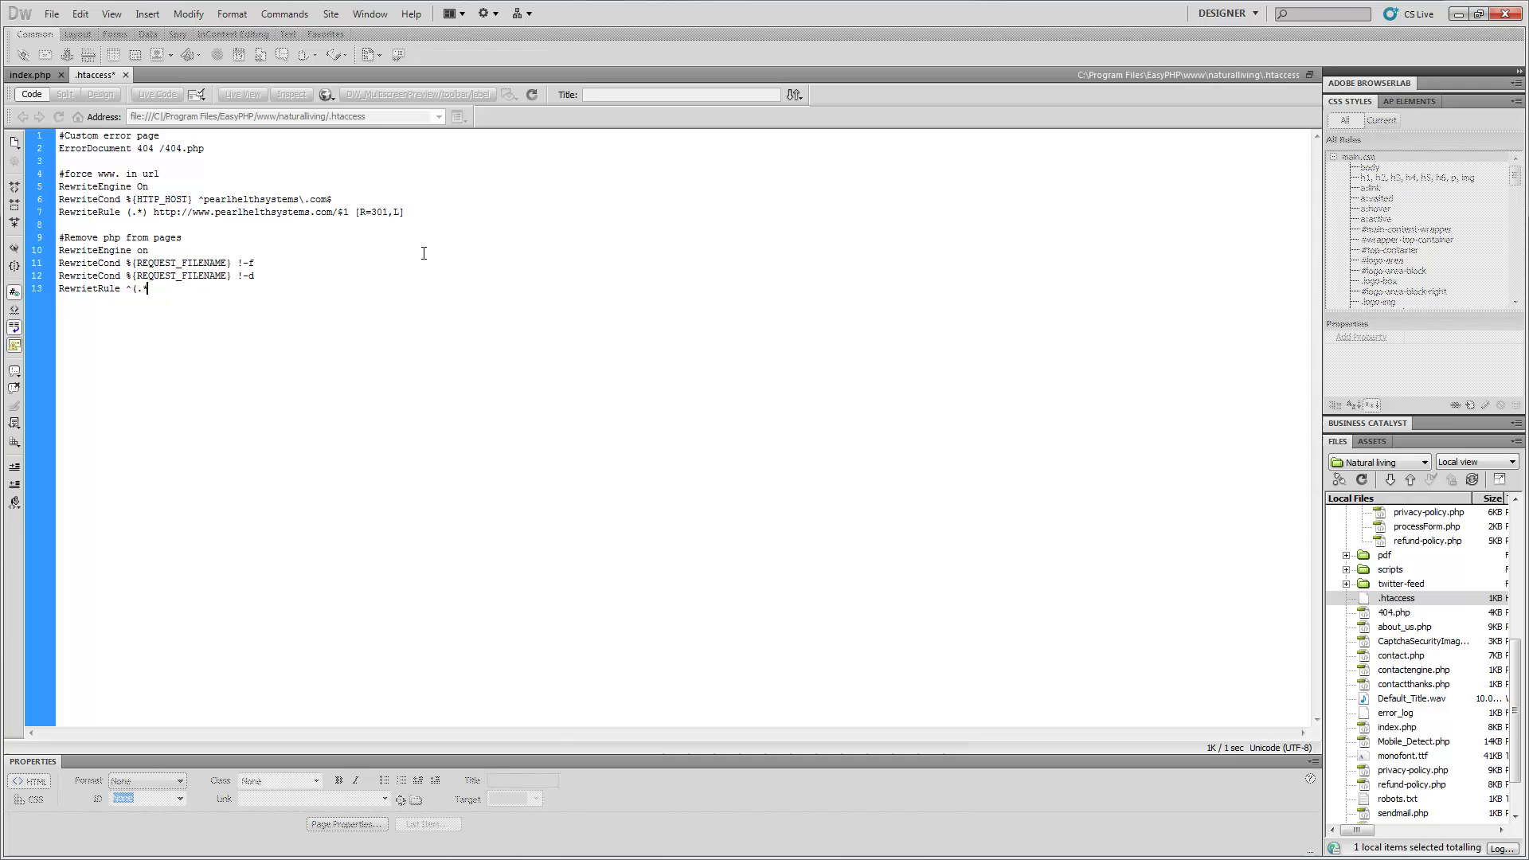
text())
text($ )
text($)
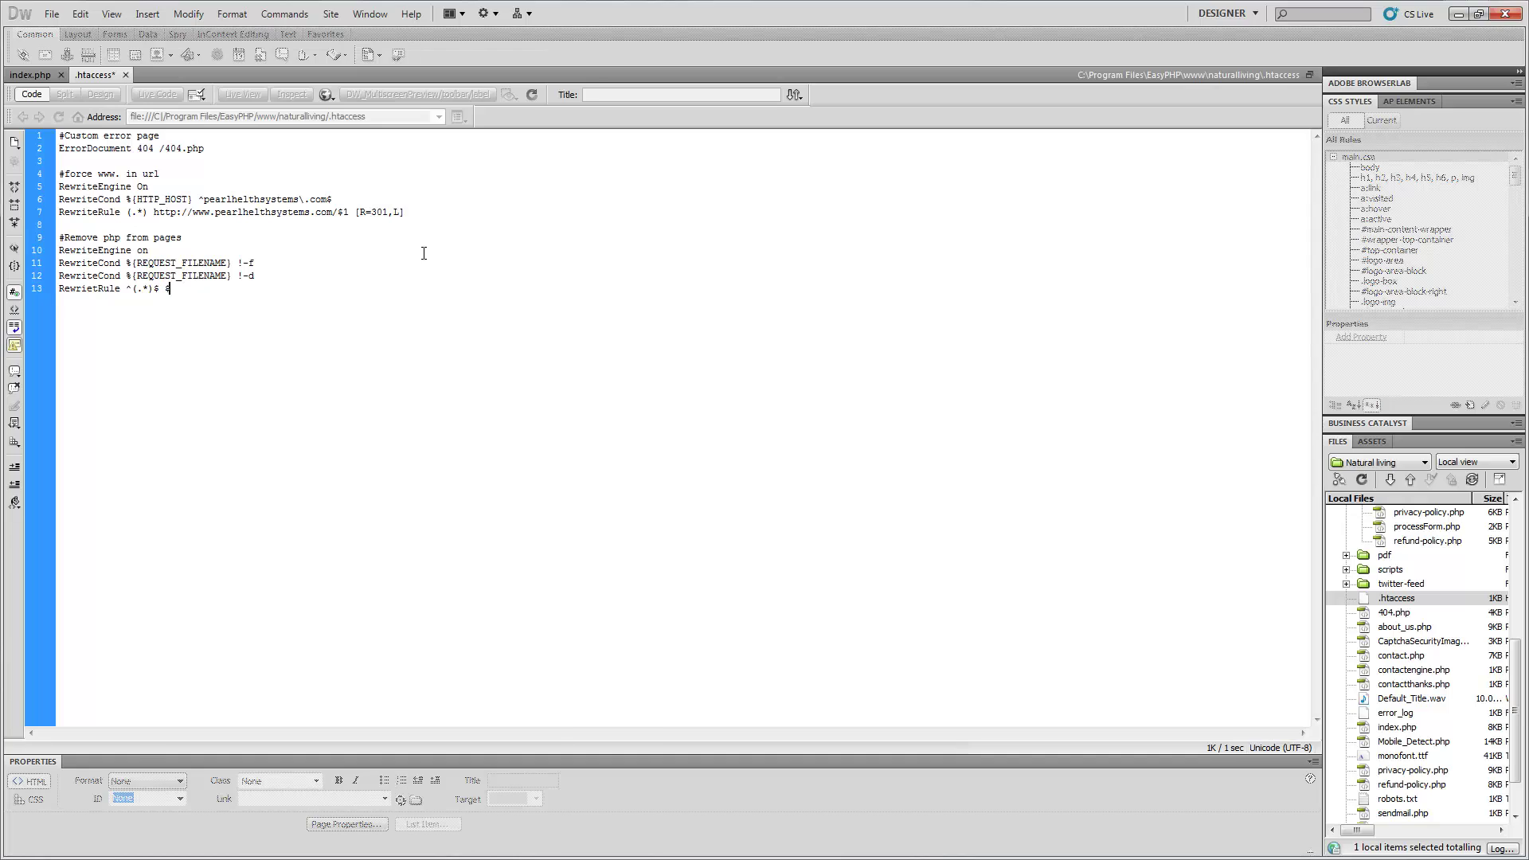
text(1.p)
text(hp )
text([)
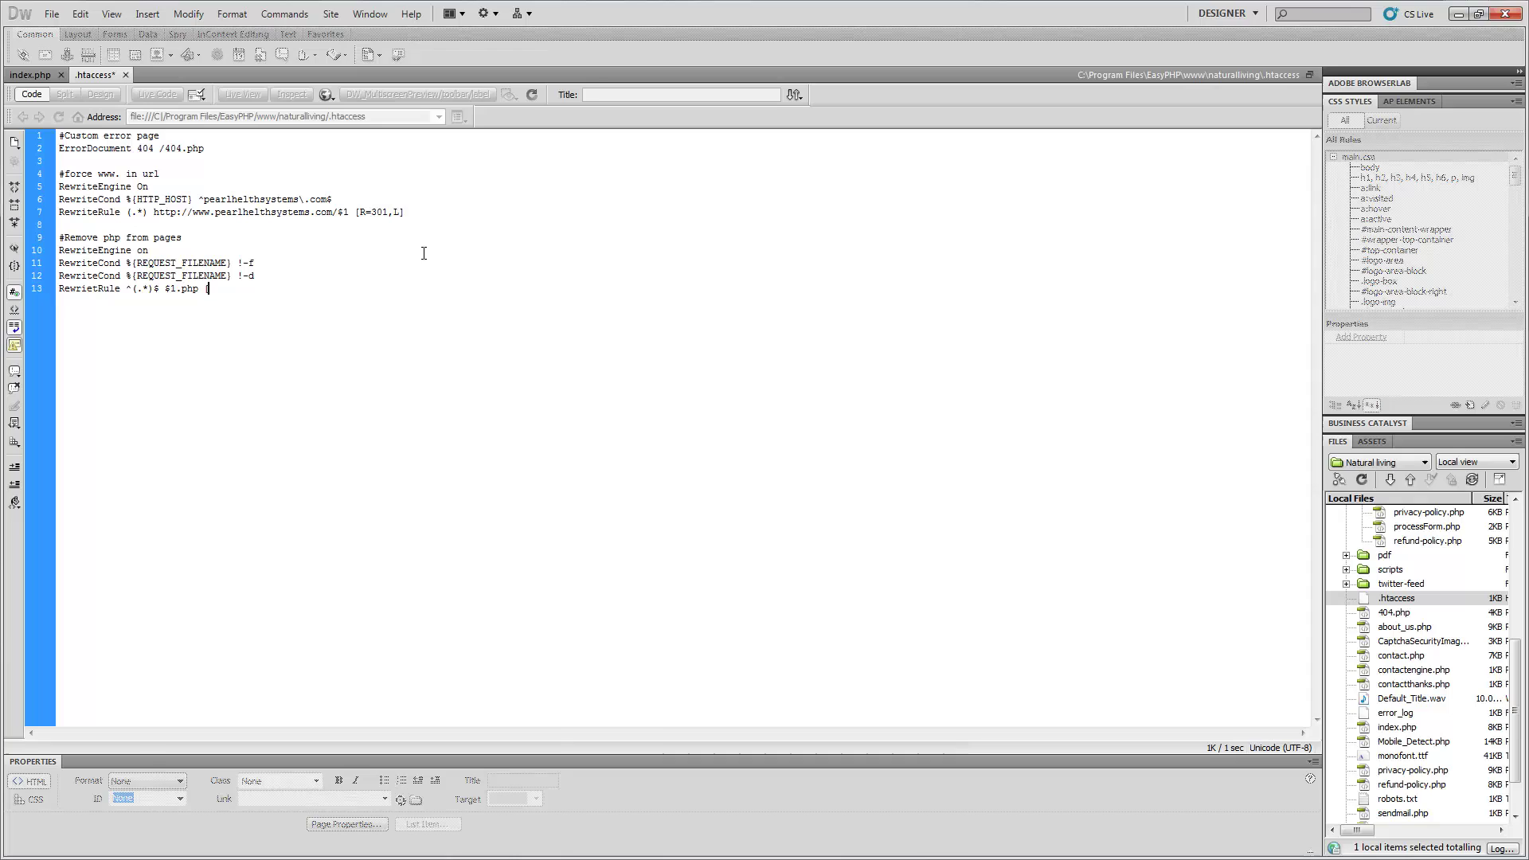
text(L)
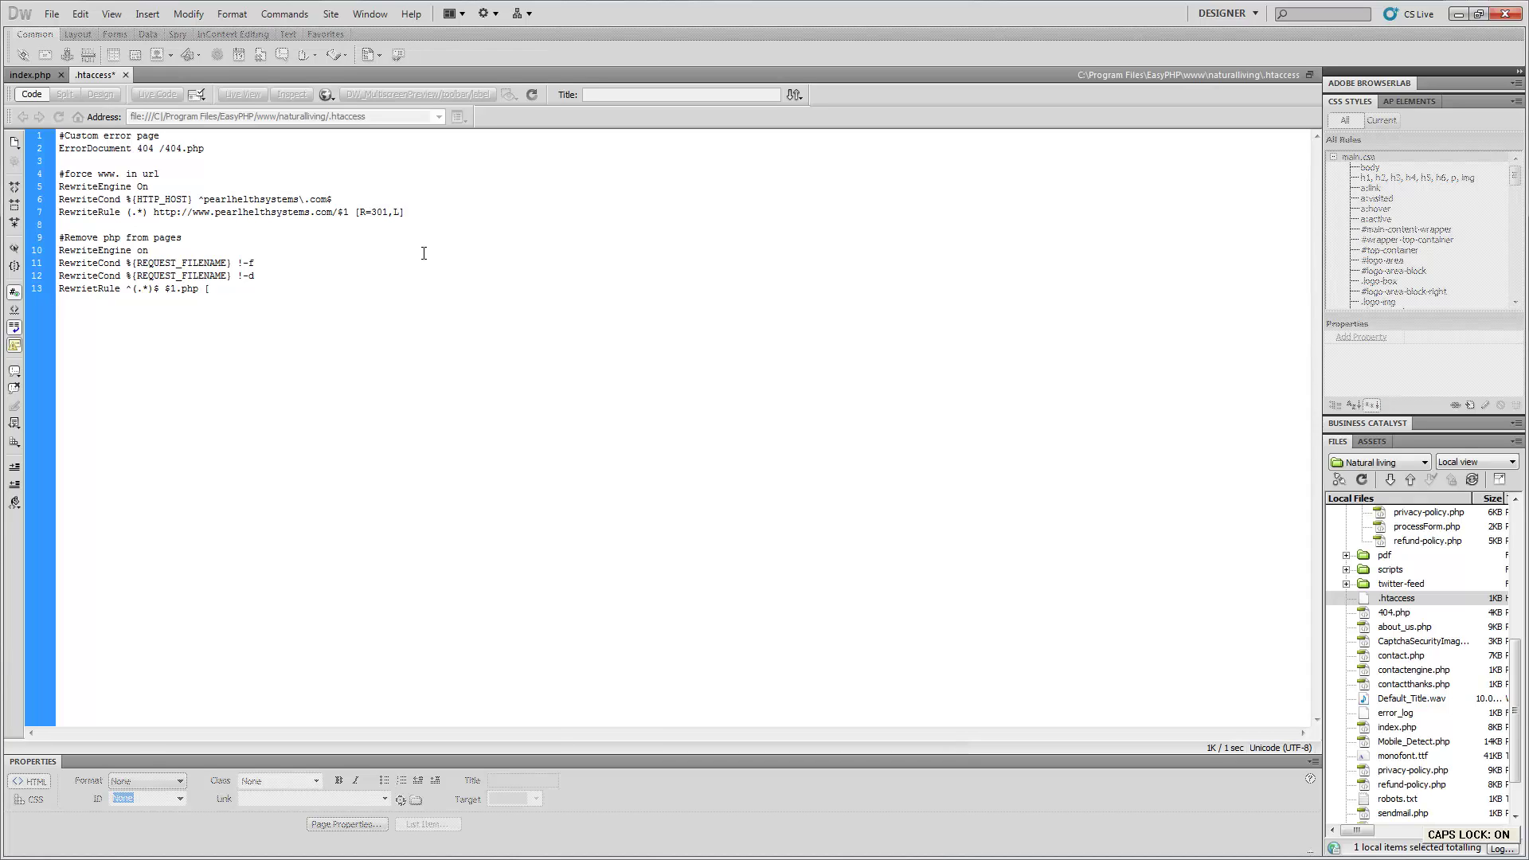
text(,)
key(Caps_Lock)
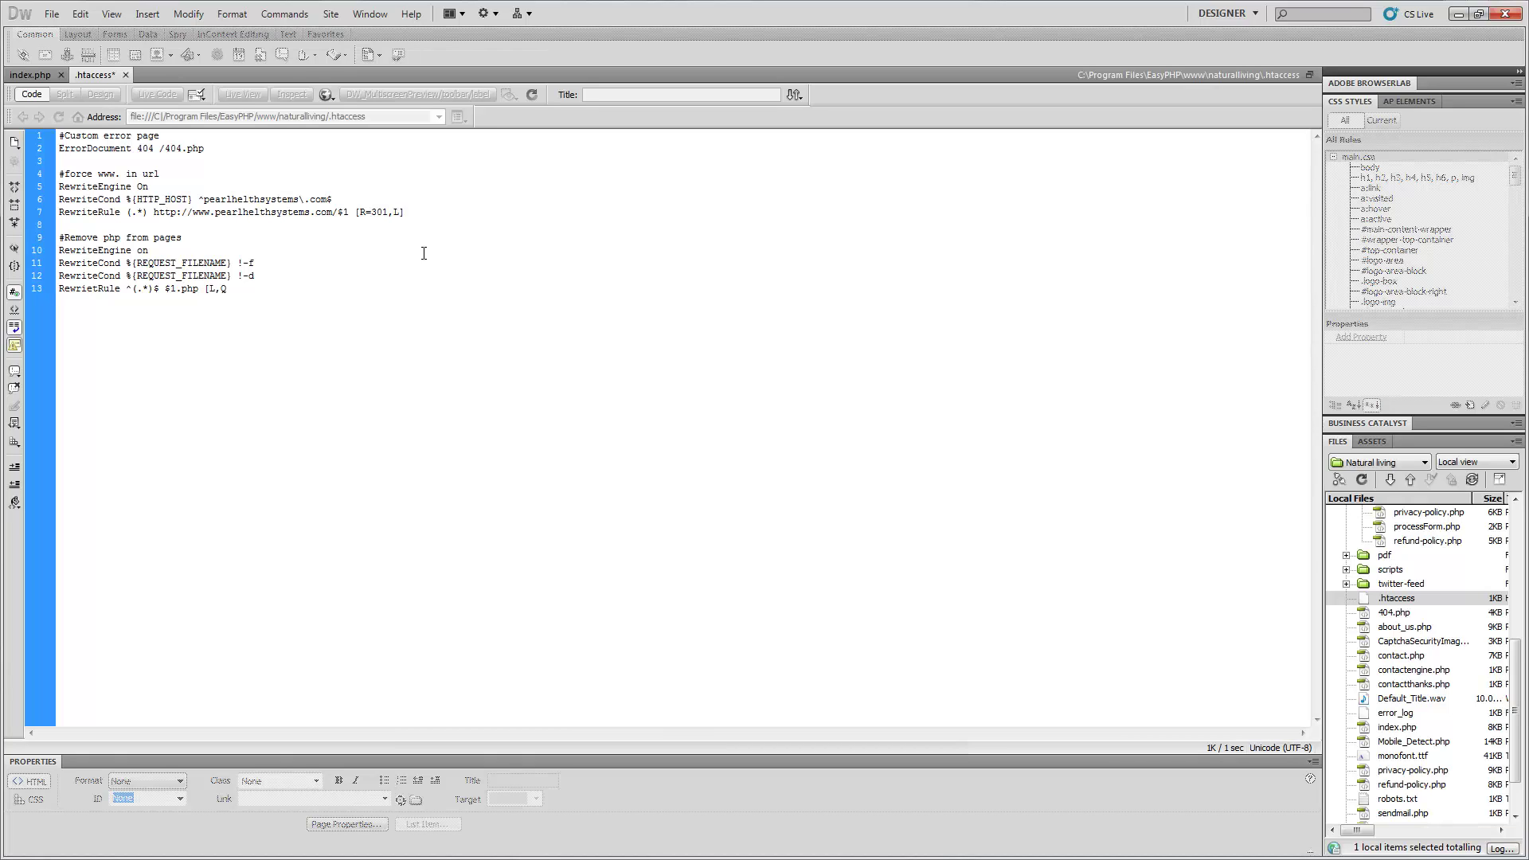
text(S)
text(A)
text(])
key(Caps_Lock)
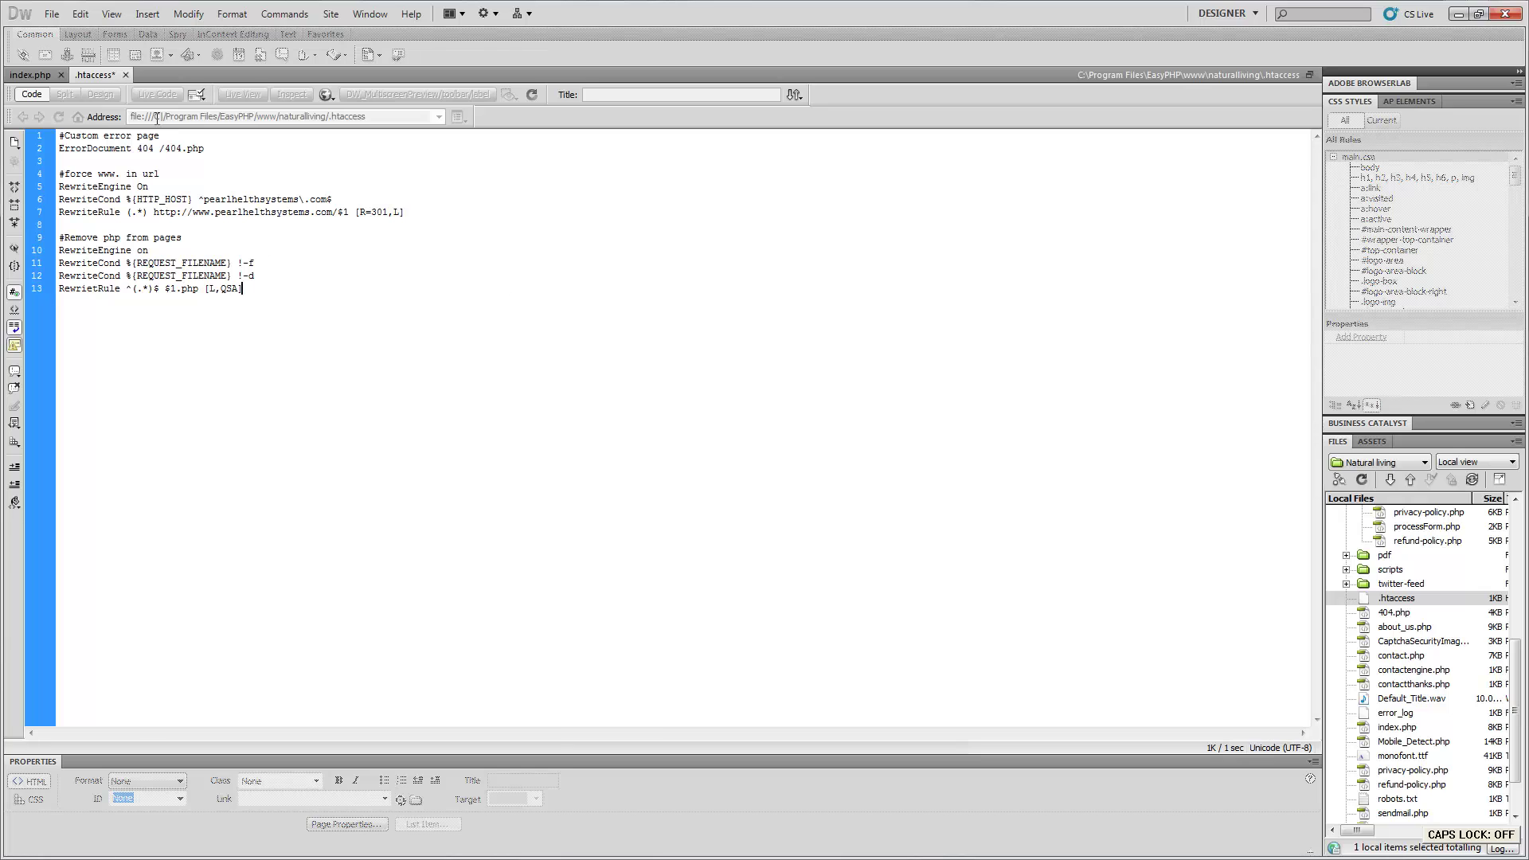
click(49, 77)
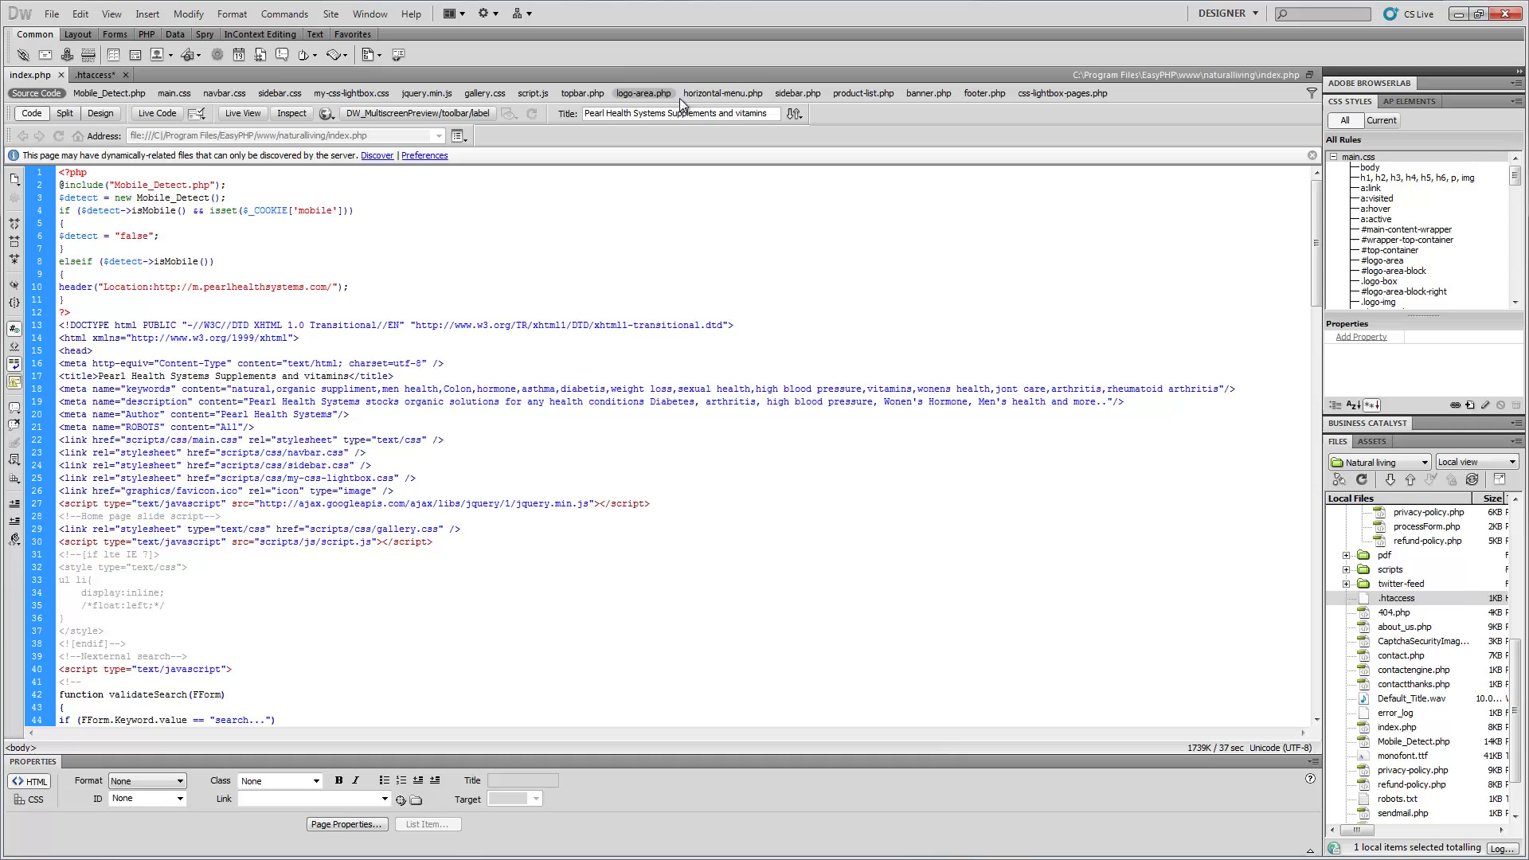
click(704, 95)
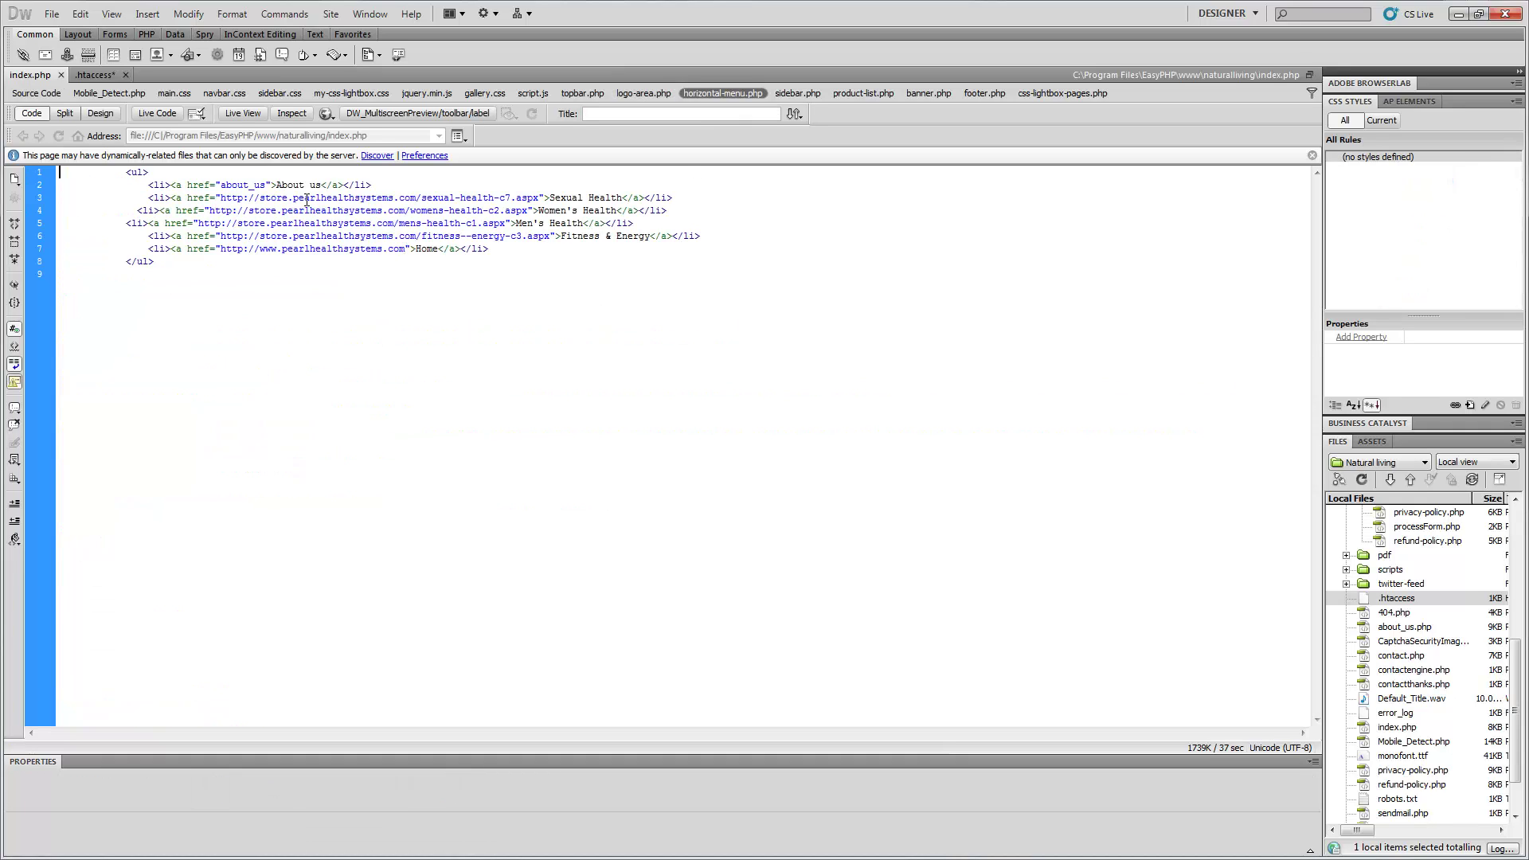
click(223, 185)
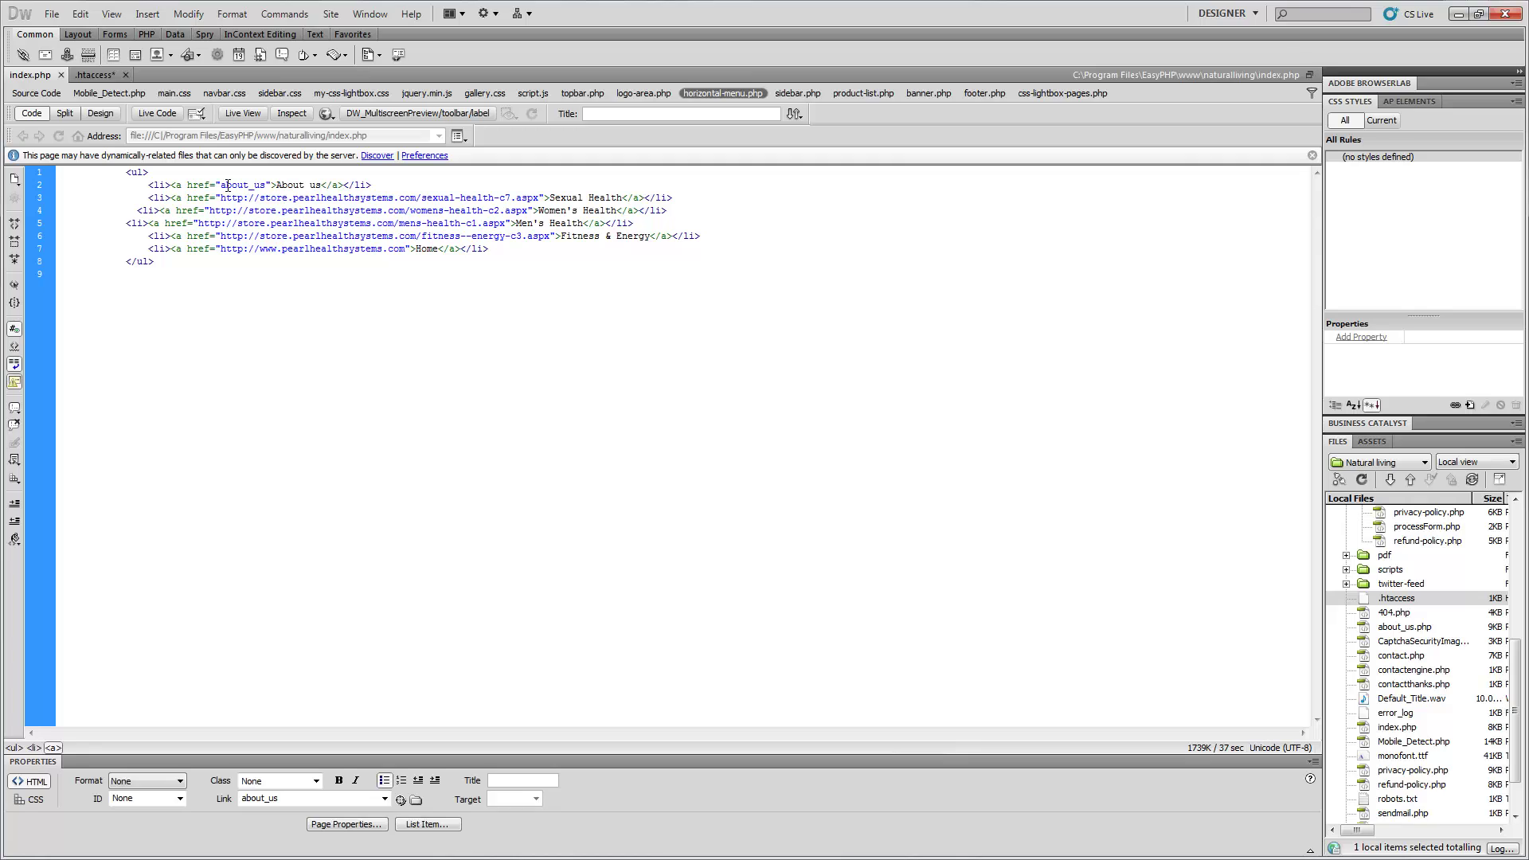
click(269, 184)
click(96, 75)
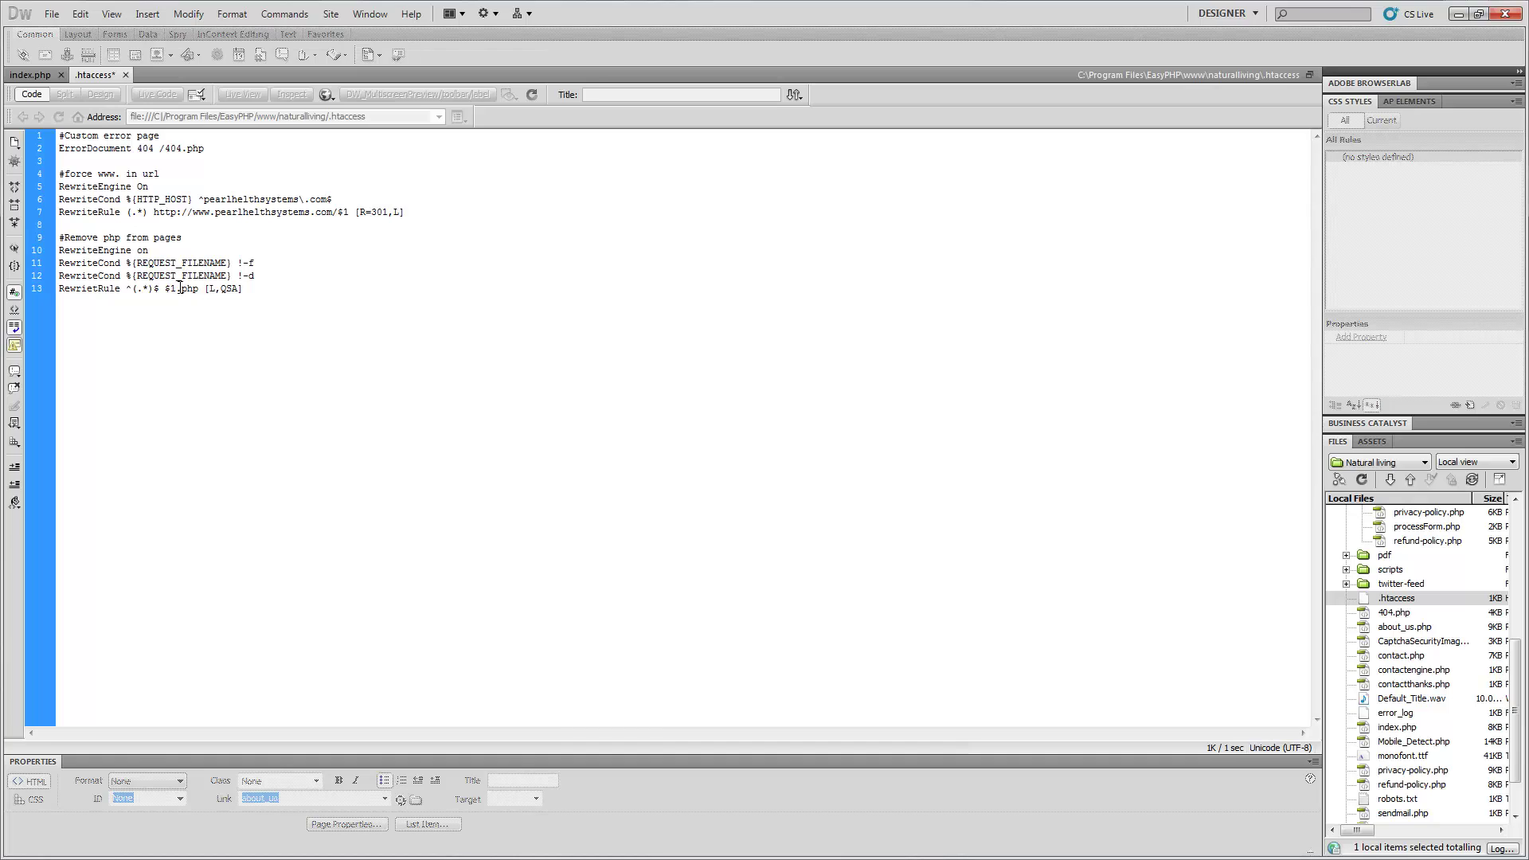
Step: Place the cursor after $1 on line 13 to review the finished rule
click(175, 289)
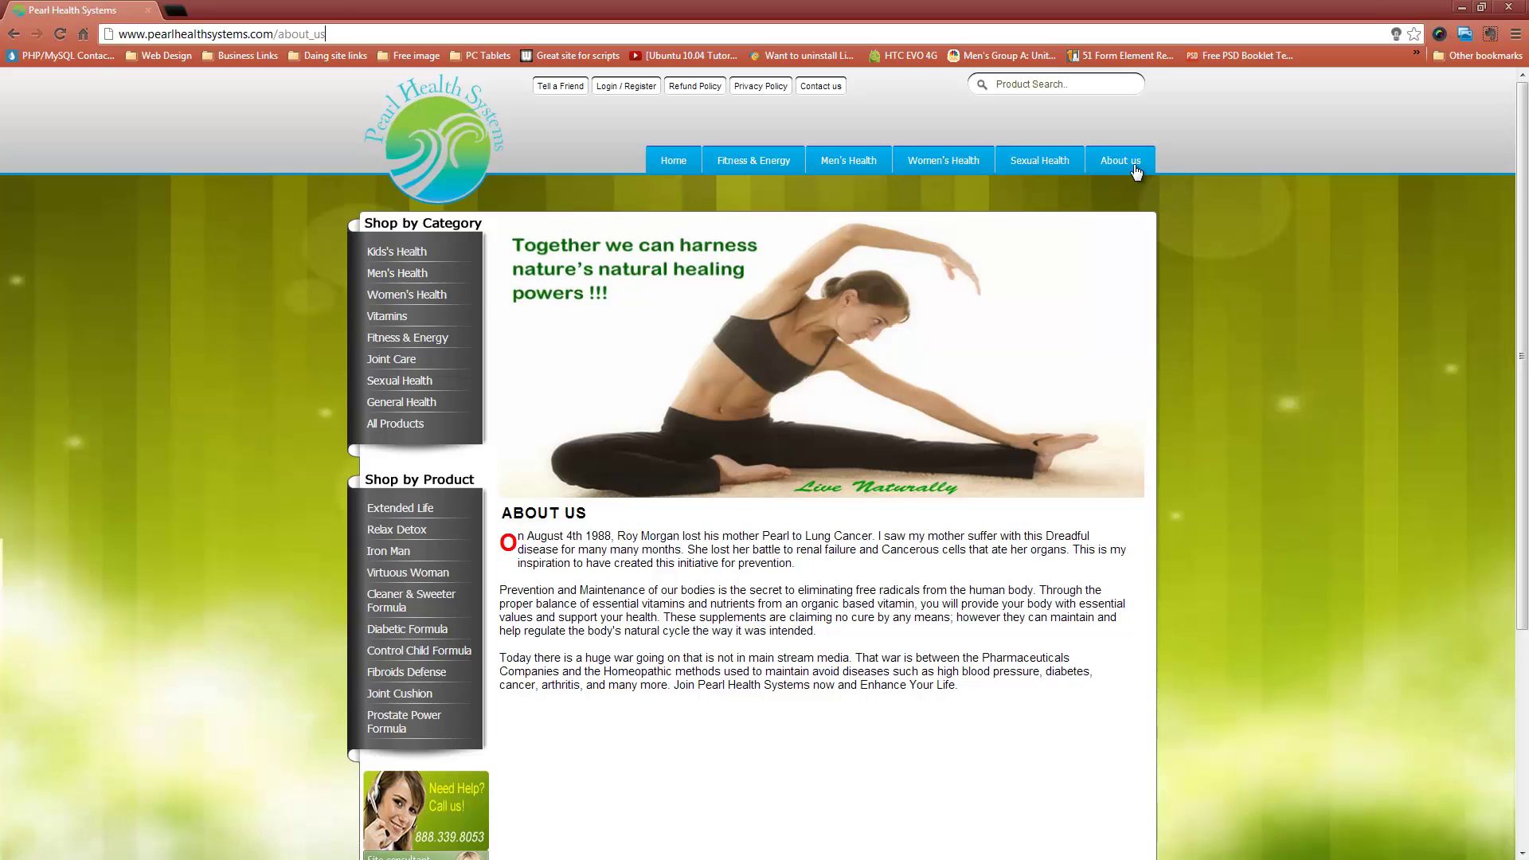
Step: Follow the Contact us link to load the extensionless /contact page
click(820, 87)
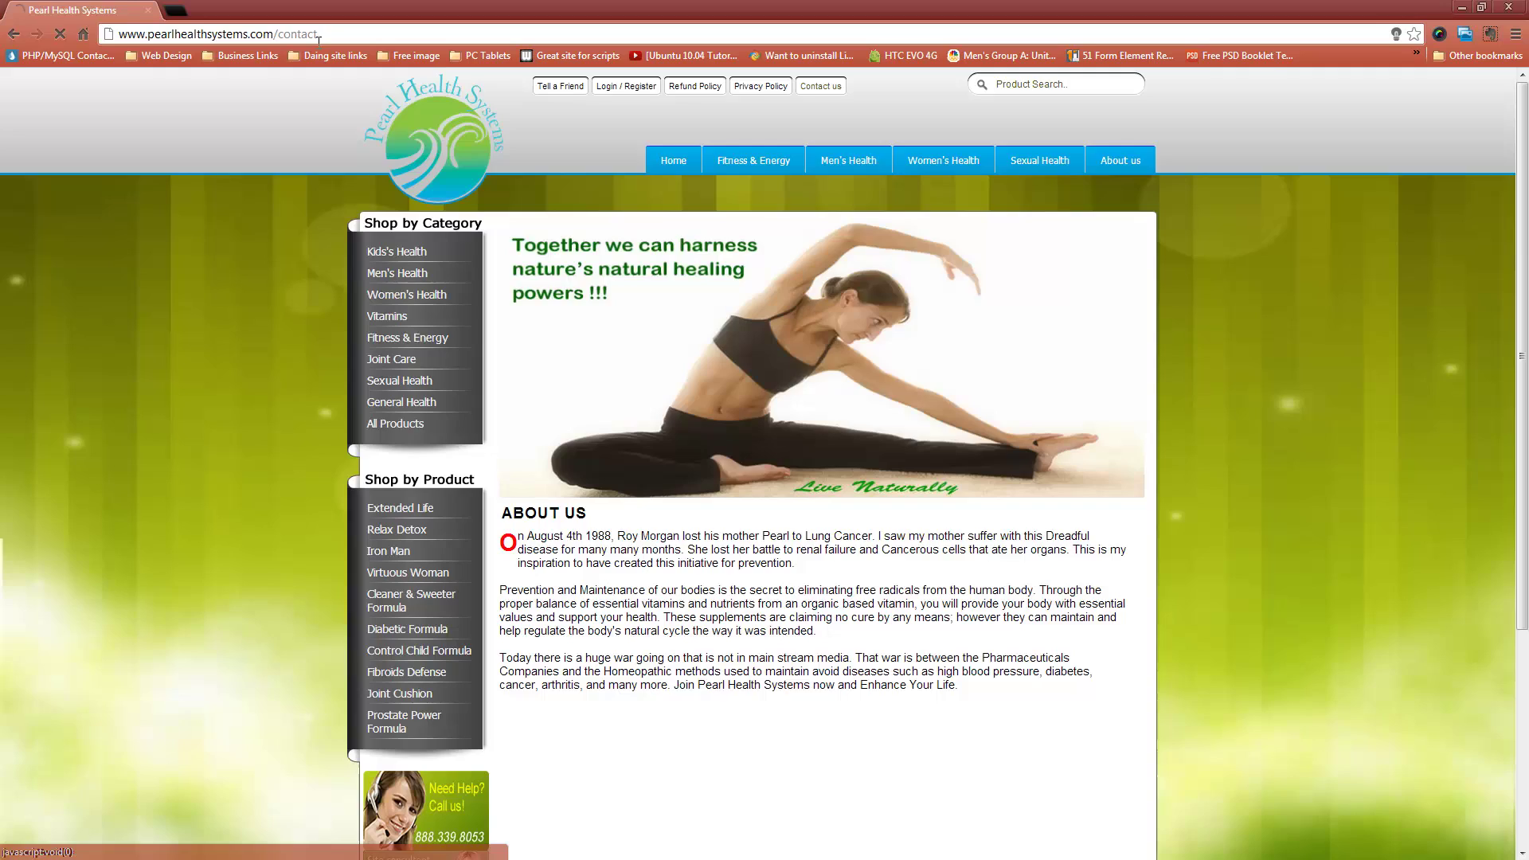